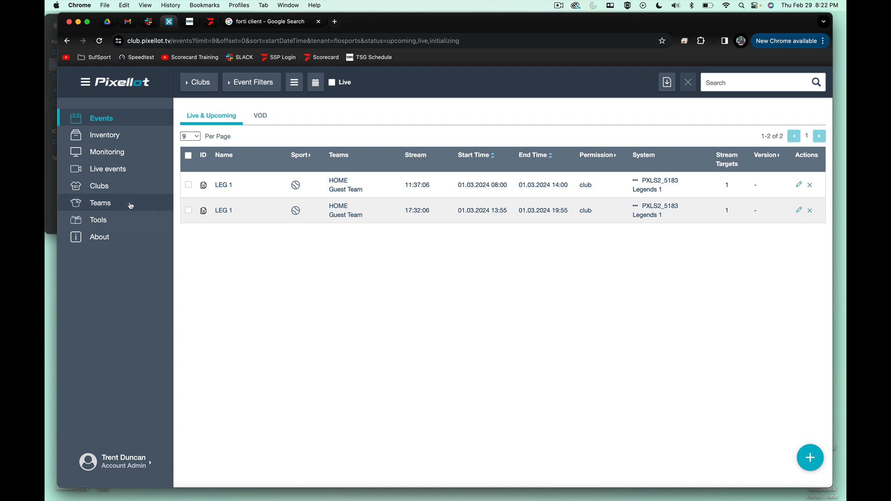
# - Open the VPU manager of the Madeira 3 system from the systems inventory
pyautogui.click(111, 136)
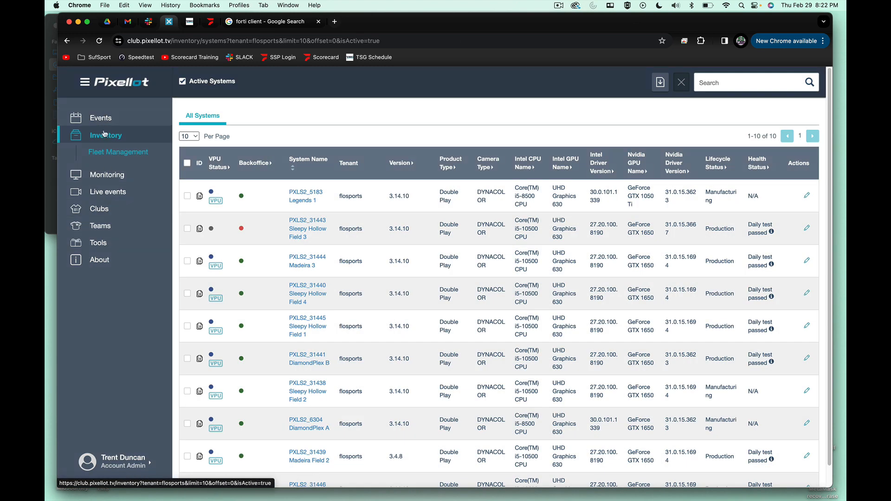
pyautogui.scroll(-1, 293, 305)
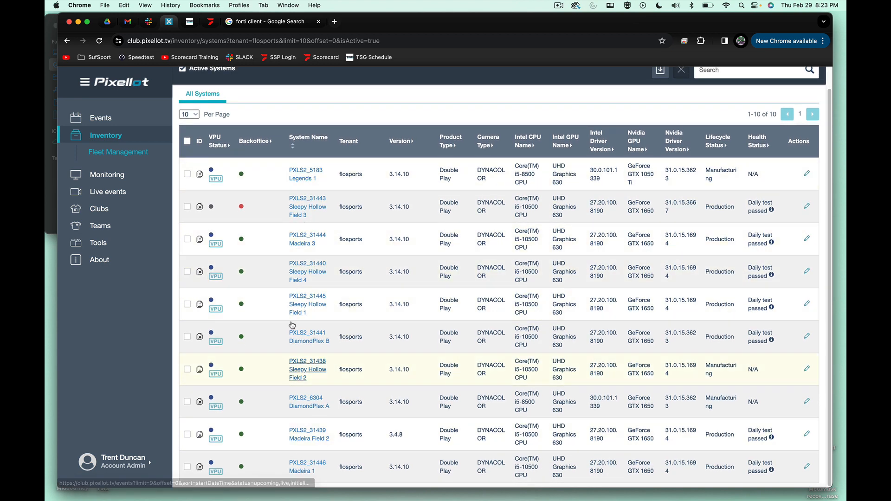
pyautogui.click(217, 245)
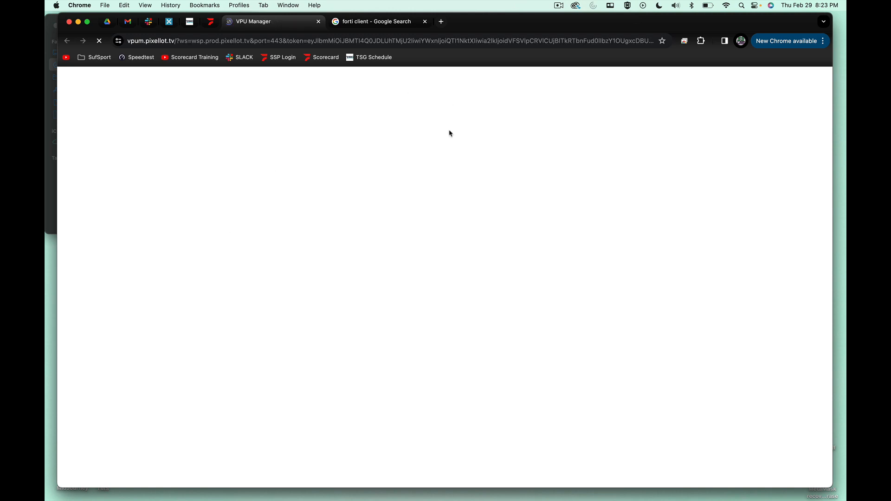
# - Return to the club site and view the event monitoring overview and the live events page
pyautogui.click(169, 23)
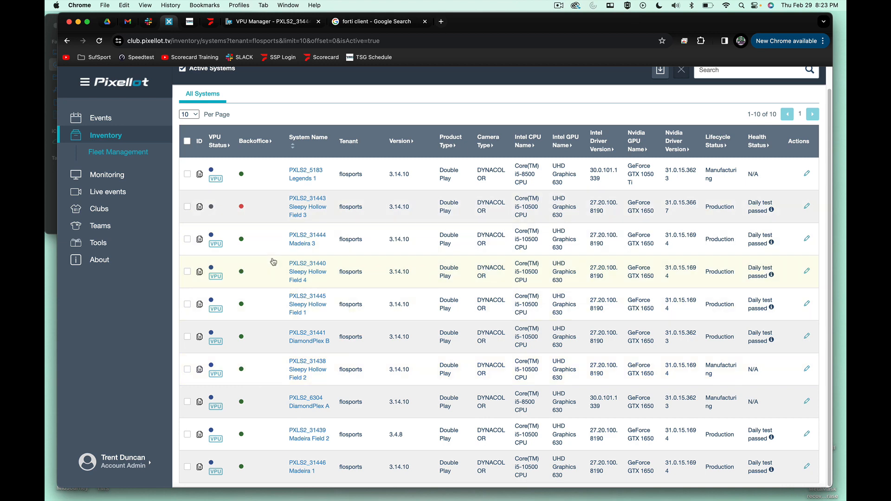
pyautogui.click(114, 175)
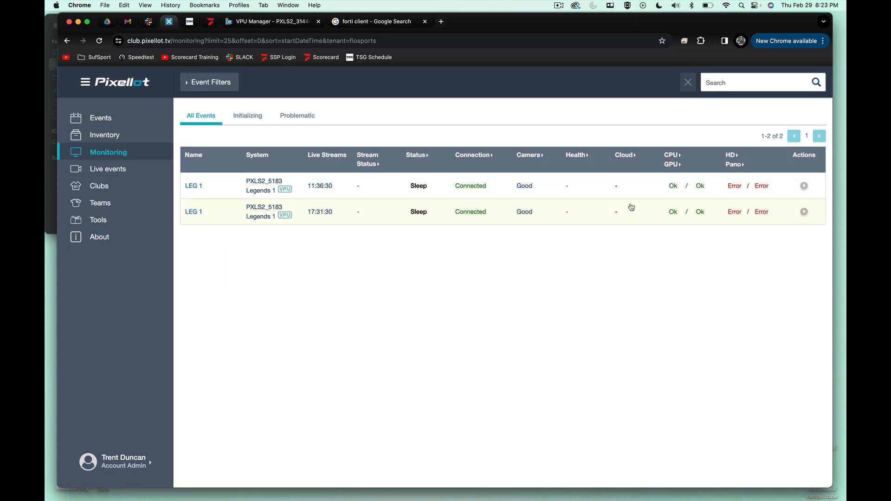
pyautogui.click(98, 170)
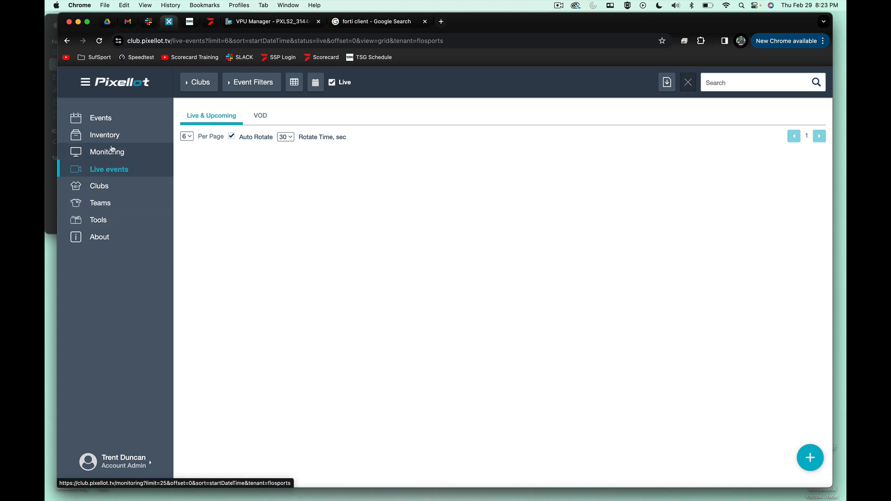
# - Review the systems inventory and the VPU manager dashboard, checking which system the dashboard belongs to and its connection diagram
pyautogui.click(285, 25)
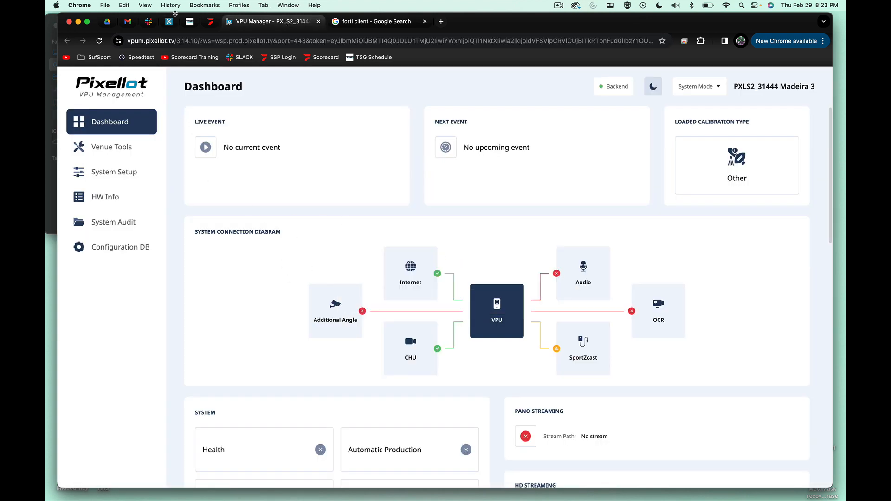
pyautogui.click(169, 22)
pyautogui.click(107, 135)
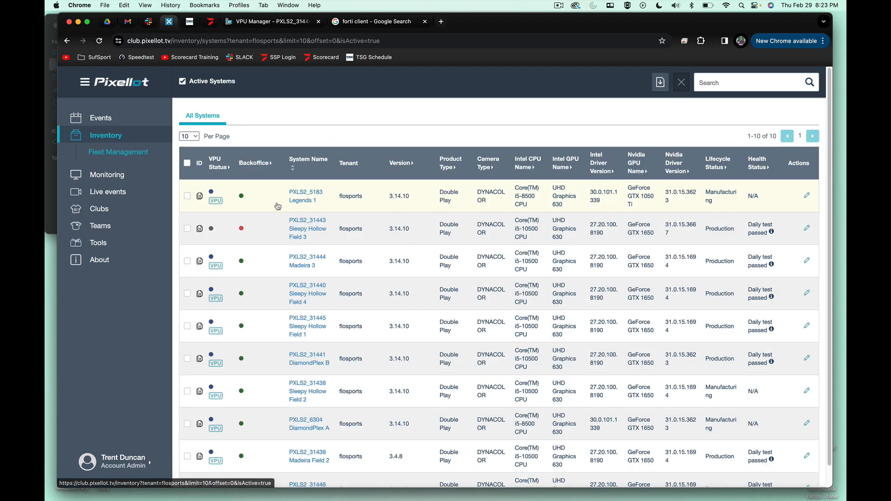
pyautogui.click(285, 22)
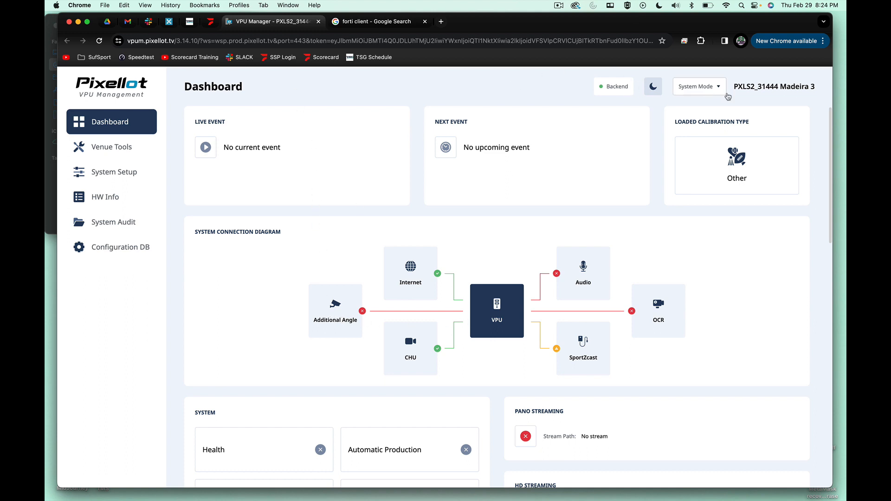
pyautogui.moveTo(788, 86); pyautogui.dragTo(818, 89)
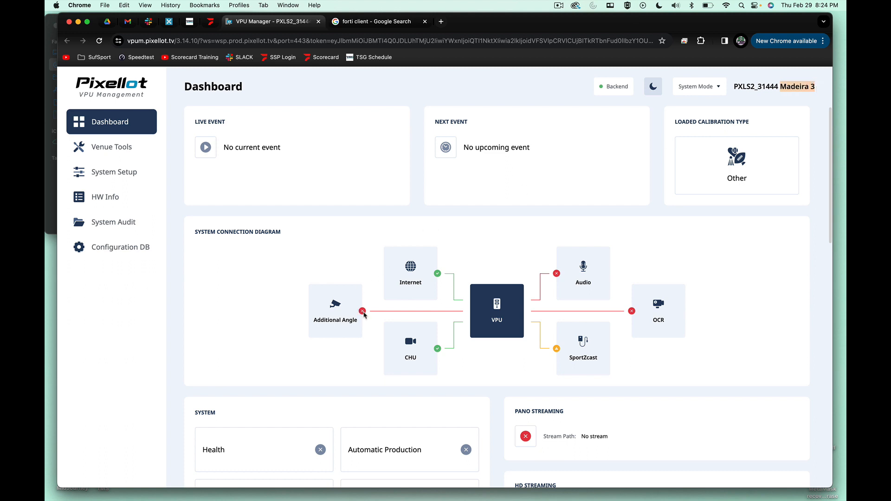
pyautogui.click(365, 316)
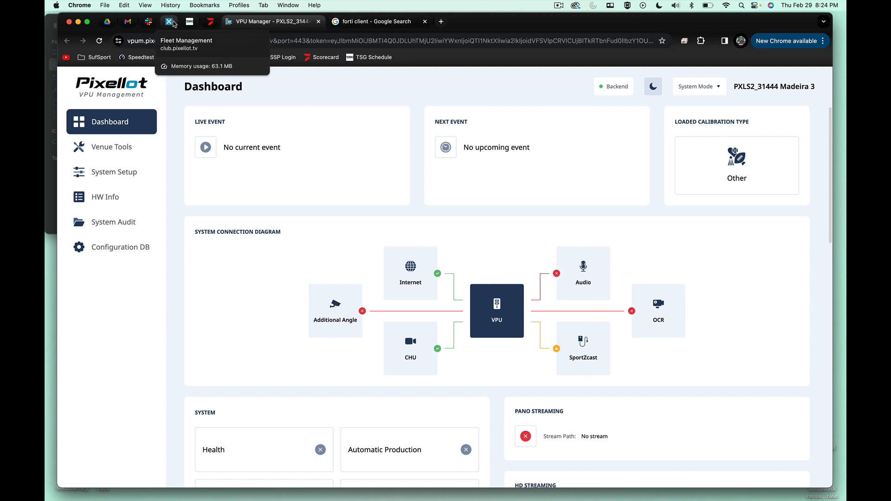
# - Close the forti client search page and start creating a new event from the club site's events list
pyautogui.click(170, 23)
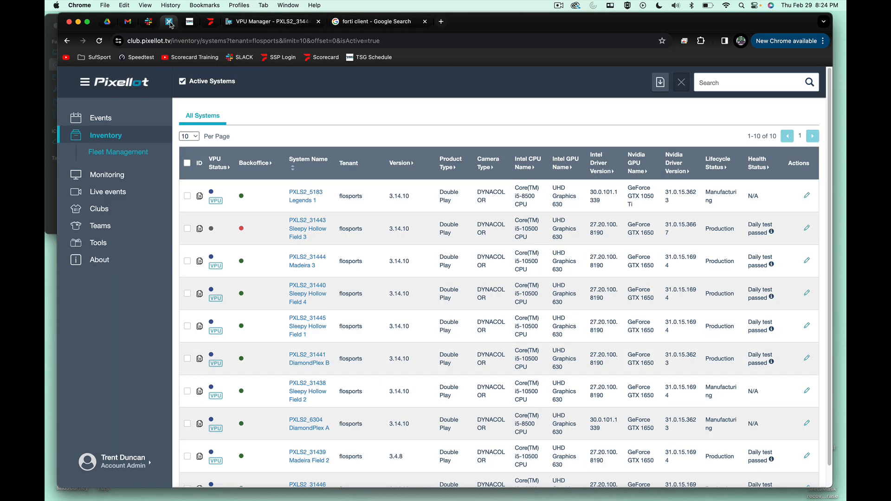
pyautogui.click(424, 21)
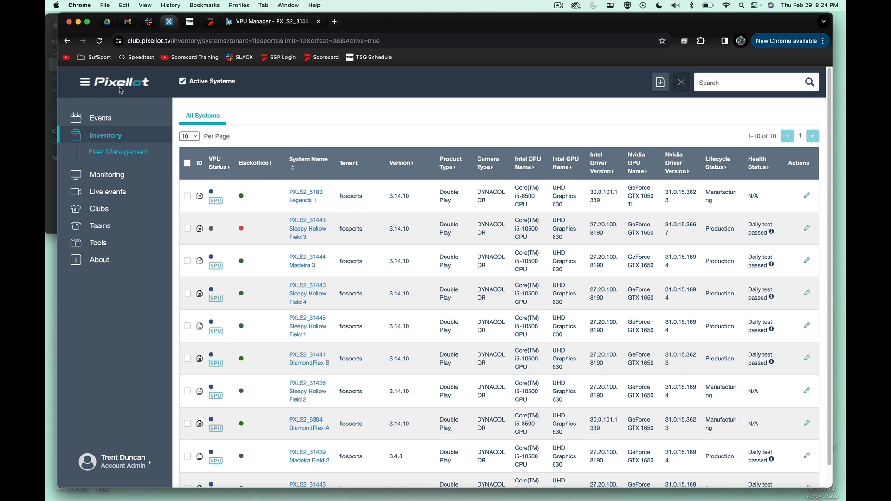
pyautogui.click(101, 119)
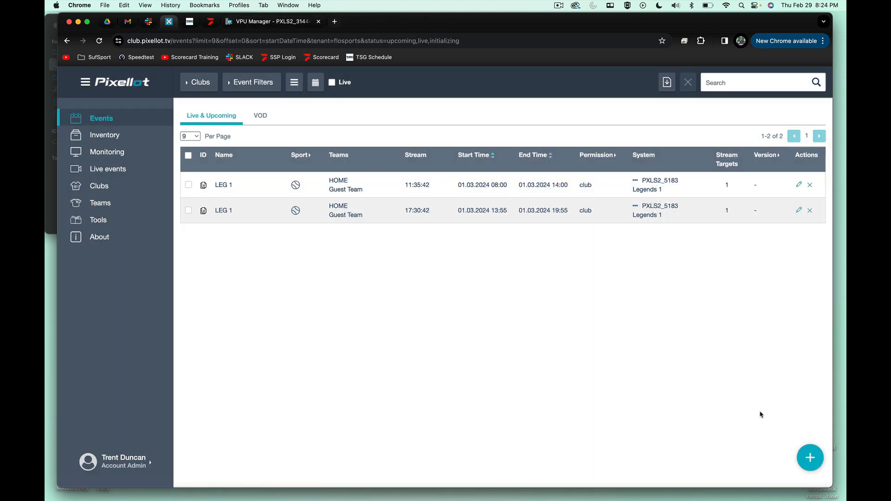
pyautogui.click(810, 457)
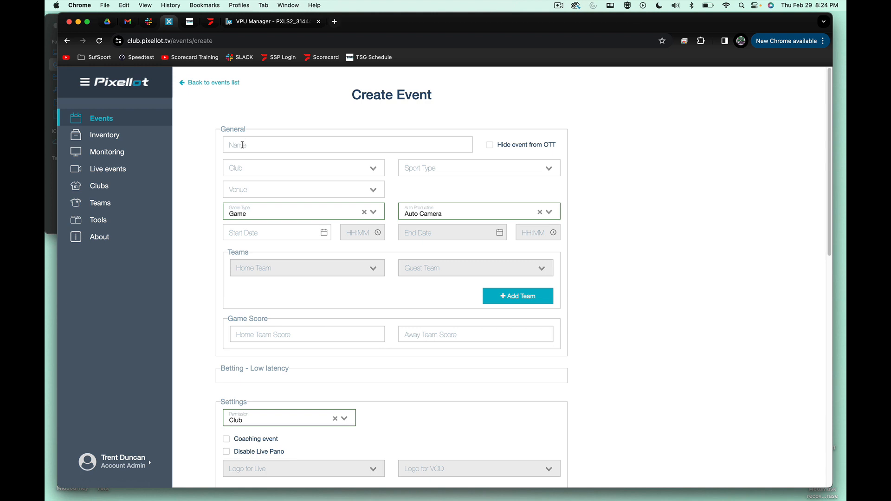
# - Examine the Spring Games schedule for the fields and start times of the Mar 1, 2024 games at Madeira Beach ROC Park
pyautogui.click(191, 22)
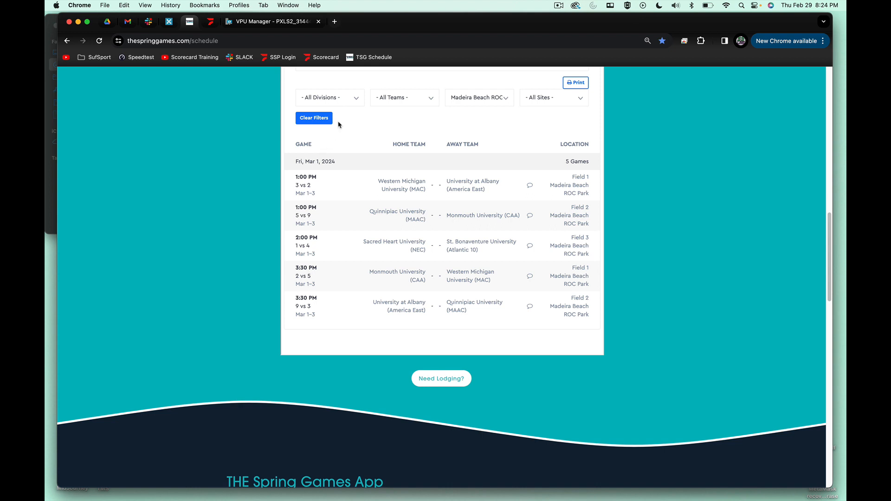
pyautogui.moveTo(308, 161); pyautogui.dragTo(324, 179)
pyautogui.moveTo(589, 178); pyautogui.dragTo(571, 176)
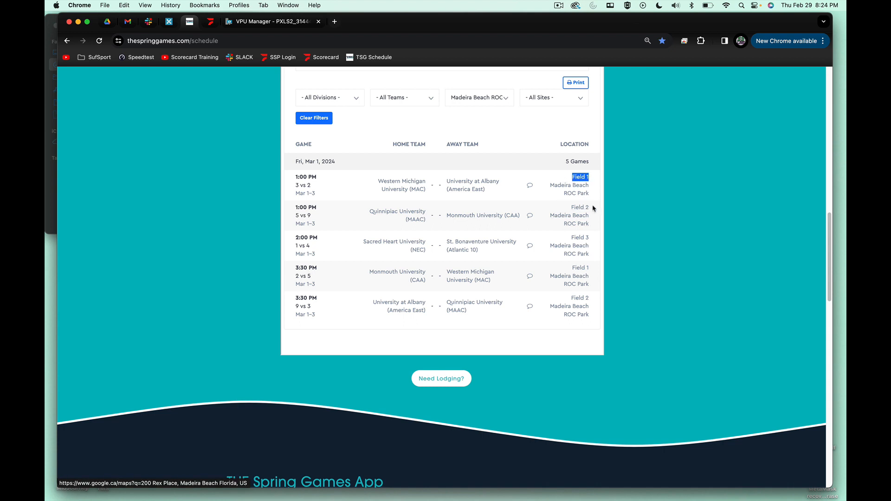
pyautogui.moveTo(590, 207); pyautogui.dragTo(571, 208)
pyautogui.moveTo(595, 237); pyautogui.dragTo(566, 238)
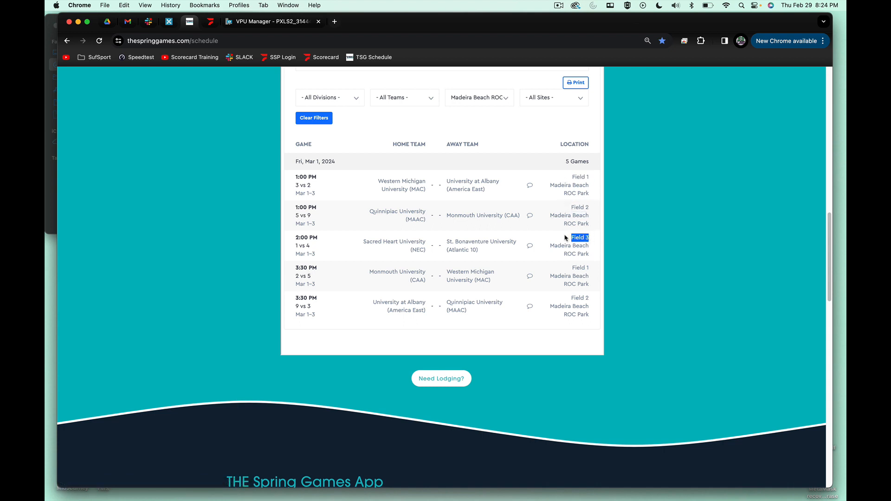
pyautogui.moveTo(592, 268); pyautogui.dragTo(570, 269)
pyautogui.moveTo(593, 298); pyautogui.dragTo(509, 300)
# - Return to the new event form, name the event MAD 1 and set its club to Madeira Beach
pyautogui.click(239, 21)
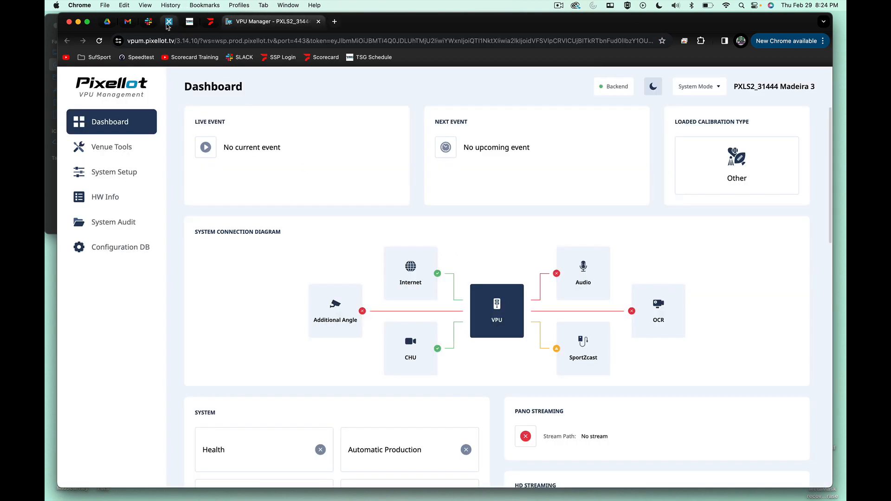
pyautogui.click(169, 21)
pyautogui.click(240, 149)
pyautogui.write('ma')
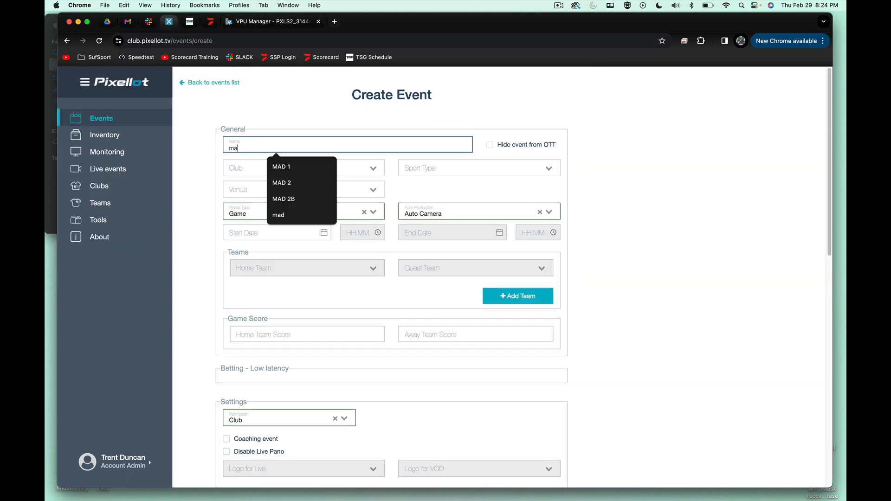
pyautogui.click(274, 167)
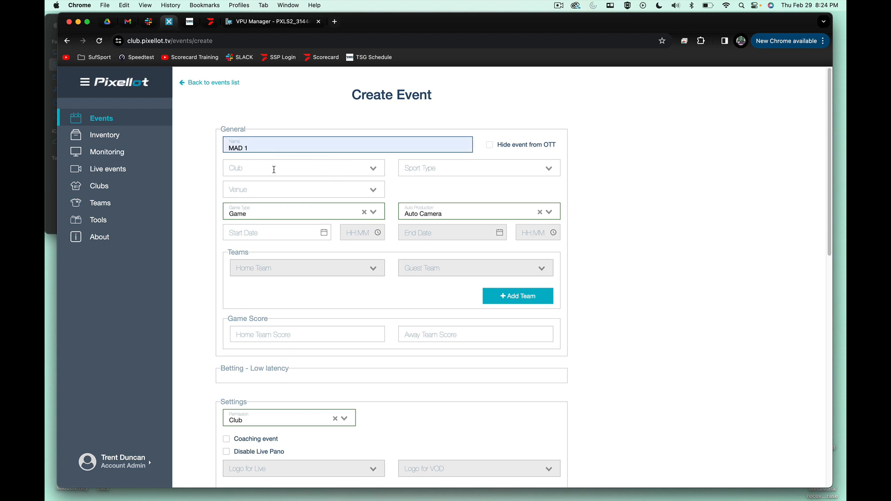
pyautogui.click(273, 169)
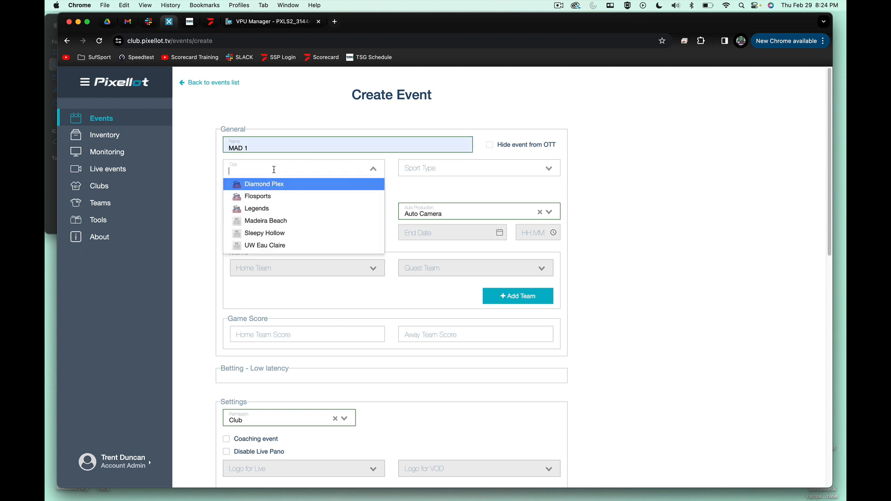
pyautogui.click(273, 221)
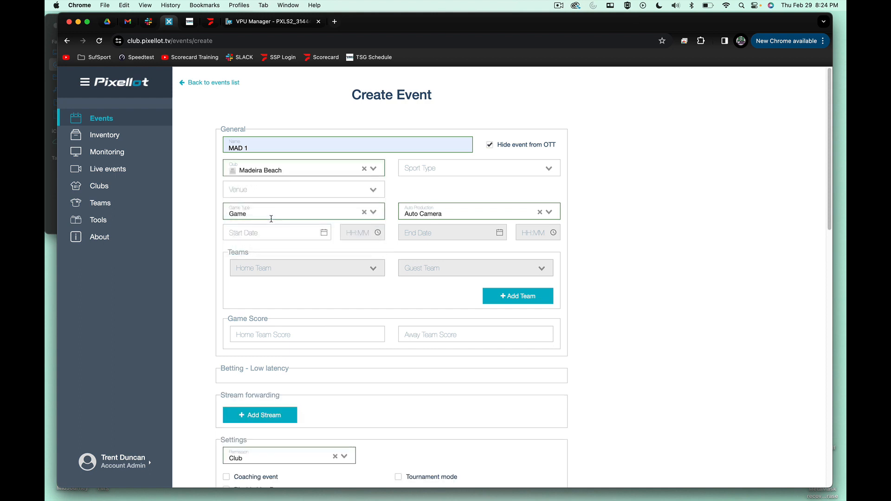
# - Set the event's sport type to Softball and its venue to PXLS2_31446 Madeira 1
pyautogui.click(415, 172)
pyautogui.write('sof')
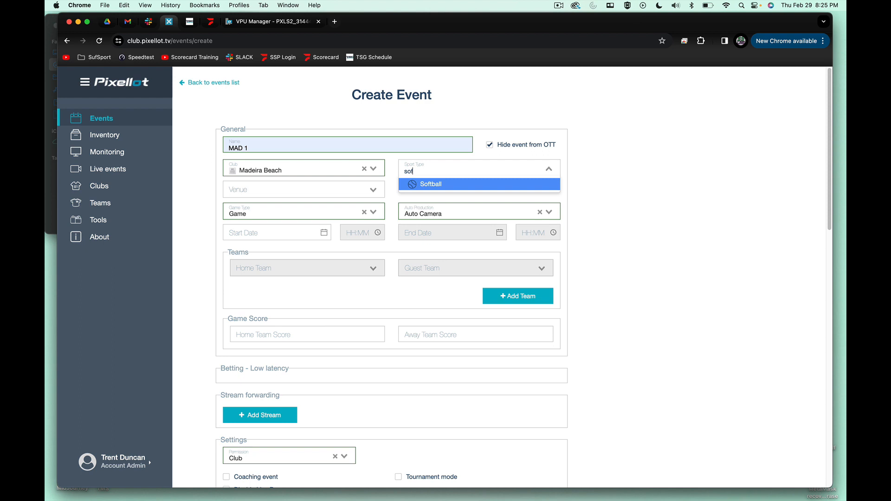
pyautogui.click(425, 183)
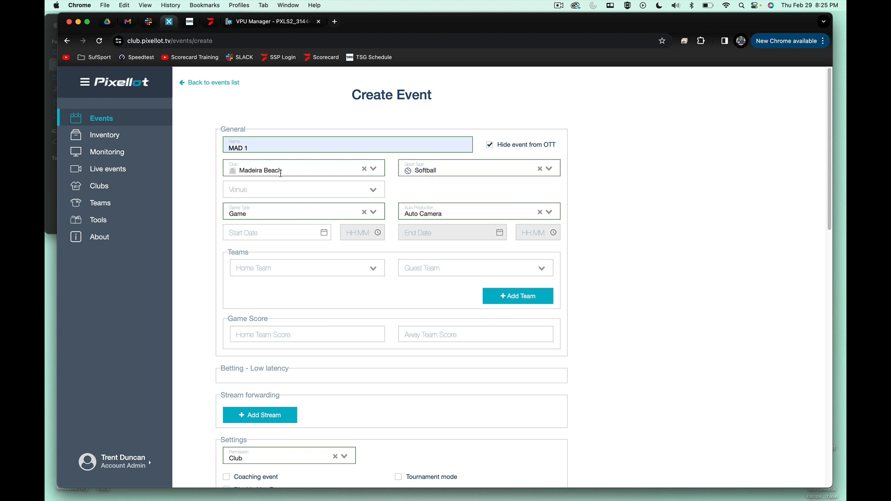
pyautogui.click(278, 189)
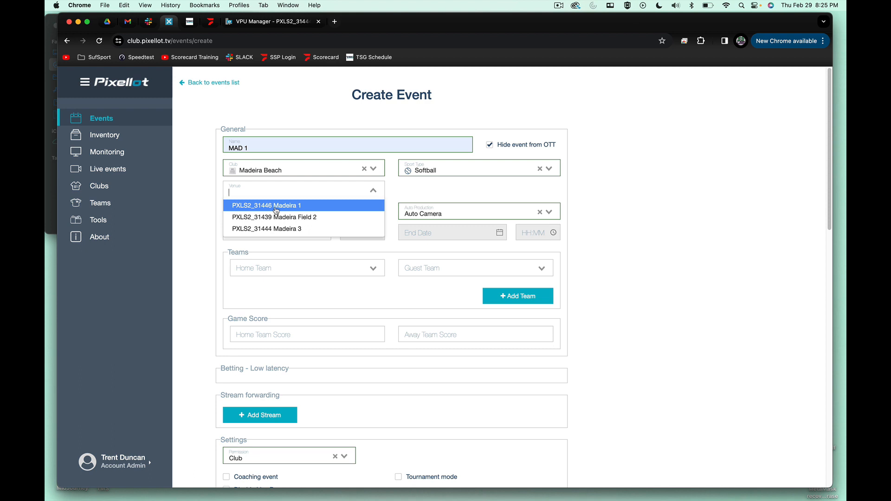
pyautogui.click(276, 207)
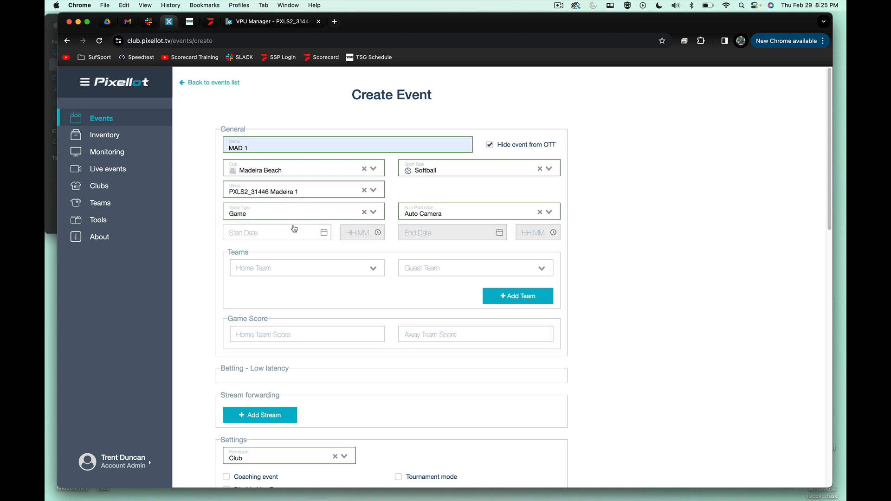
# - Set the event's start date to 01-03-2024 and its start time to 11:00
pyautogui.click(309, 233)
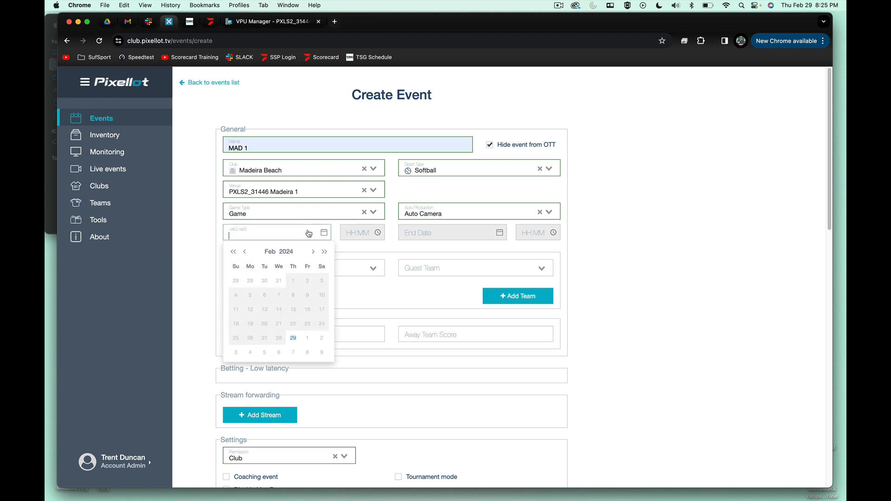
pyautogui.click(307, 339)
pyautogui.click(358, 234)
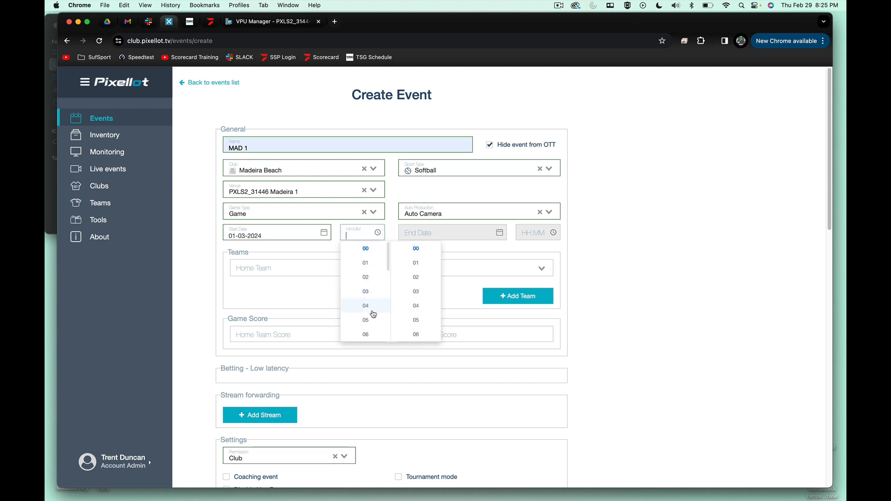
pyautogui.scroll(-5, 373, 314)
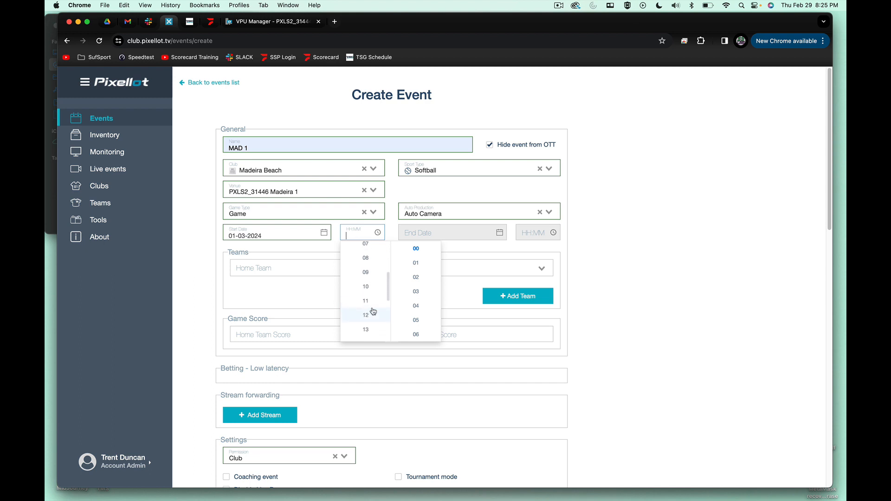
pyautogui.scroll(1, 373, 311)
pyautogui.click(370, 279)
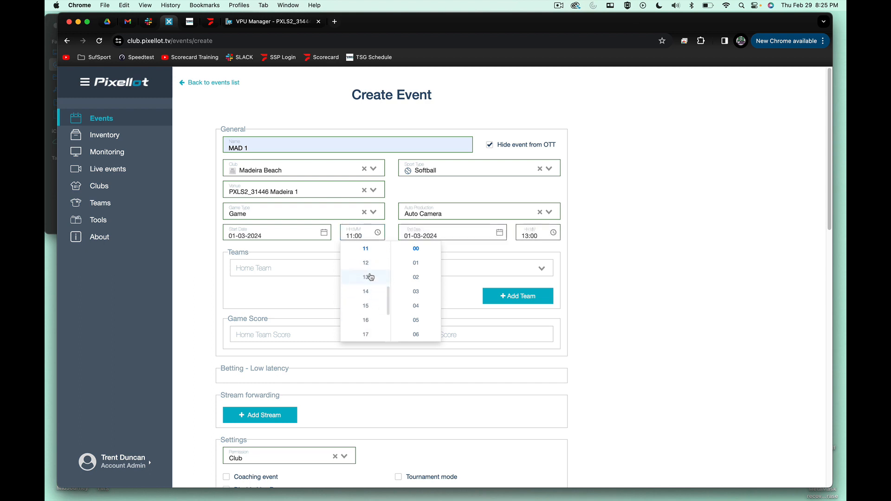
pyautogui.click(284, 24)
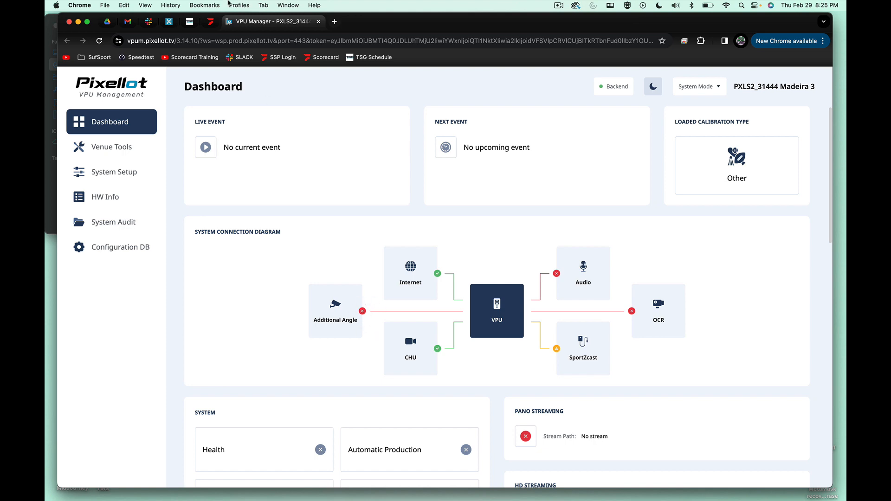
pyautogui.click(148, 21)
pyautogui.click(169, 21)
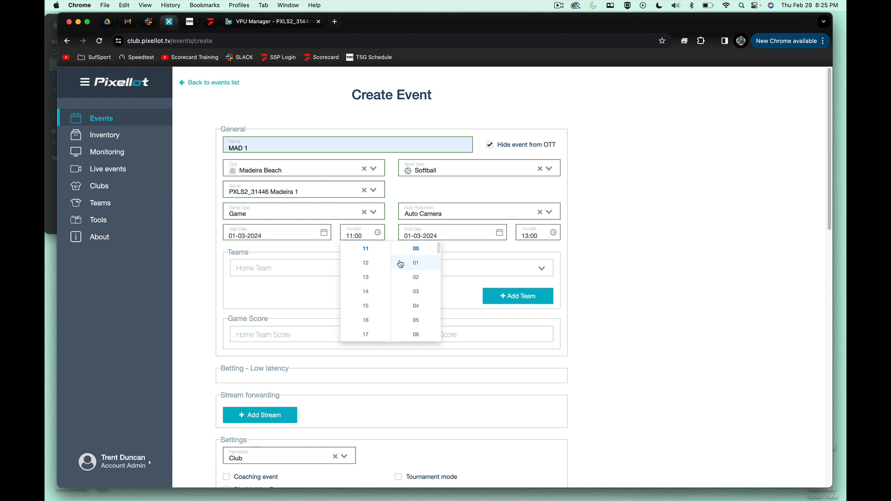
# - Set the MAD 1 event's end time to 17:00
pyautogui.click(588, 253)
pyautogui.click(530, 236)
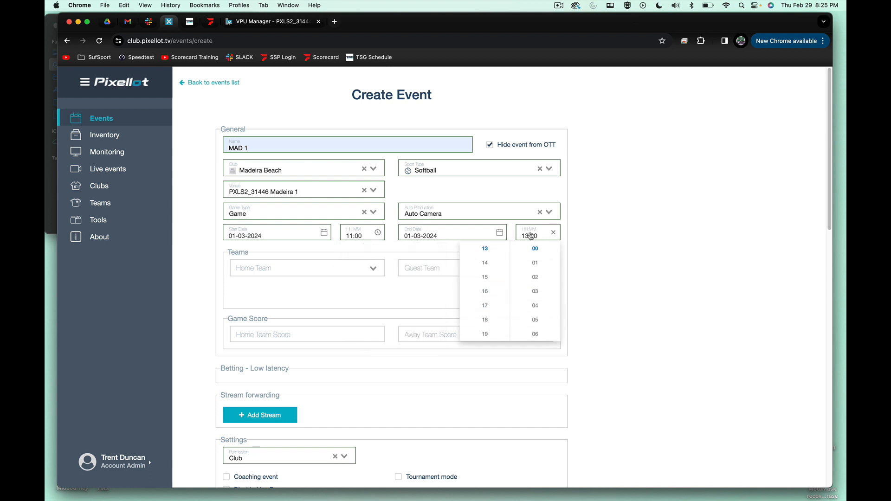
pyautogui.click(487, 306)
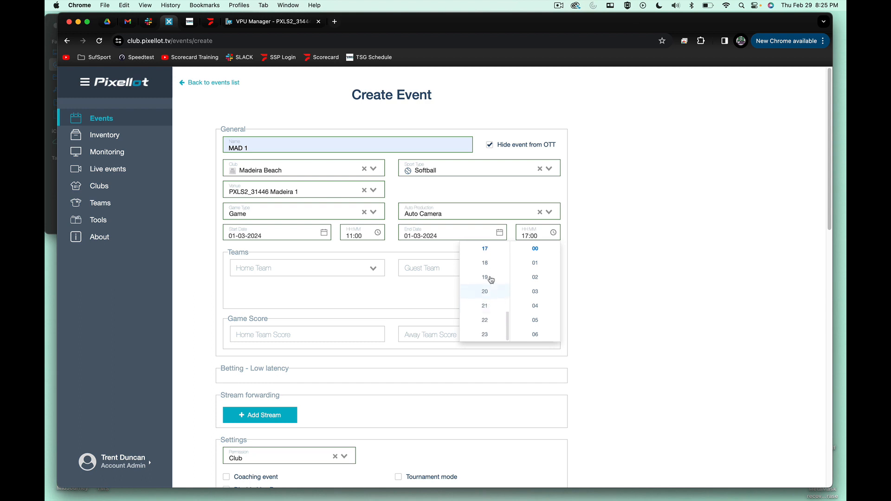
pyautogui.click(491, 264)
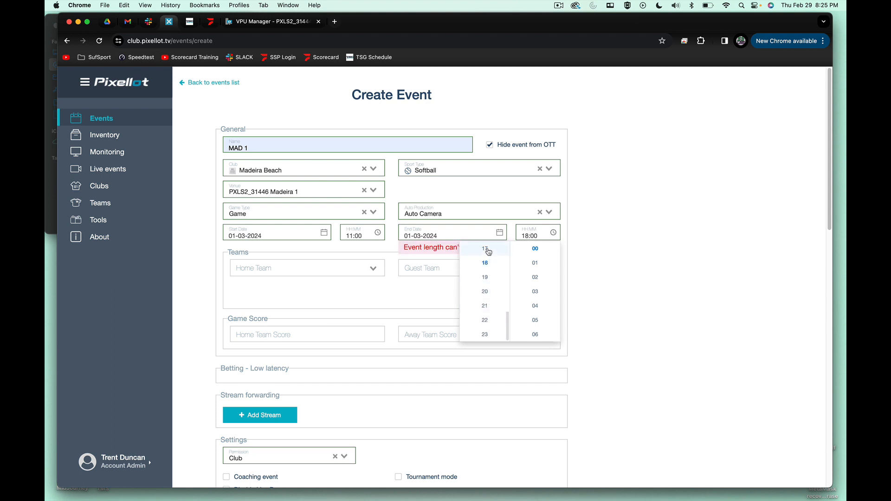
pyautogui.click(486, 249)
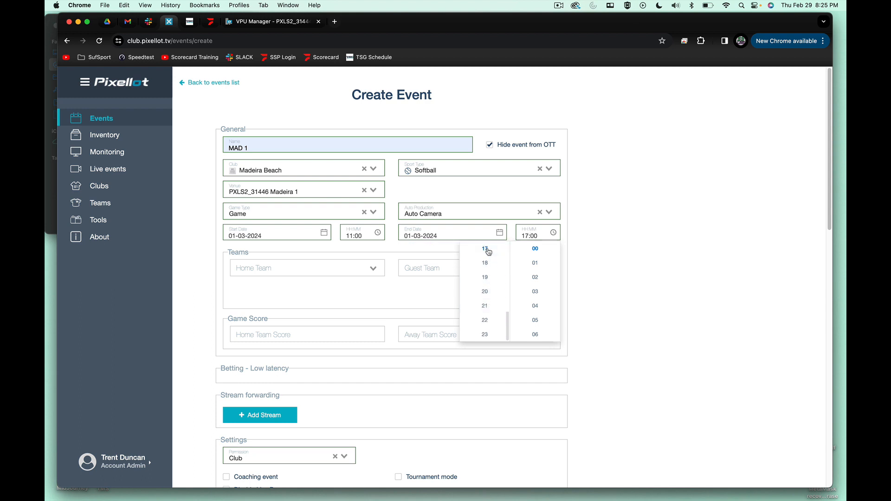
pyautogui.click(594, 247)
# - Set the event's home team to HOME and its guest team to Guest Team
pyautogui.click(370, 268)
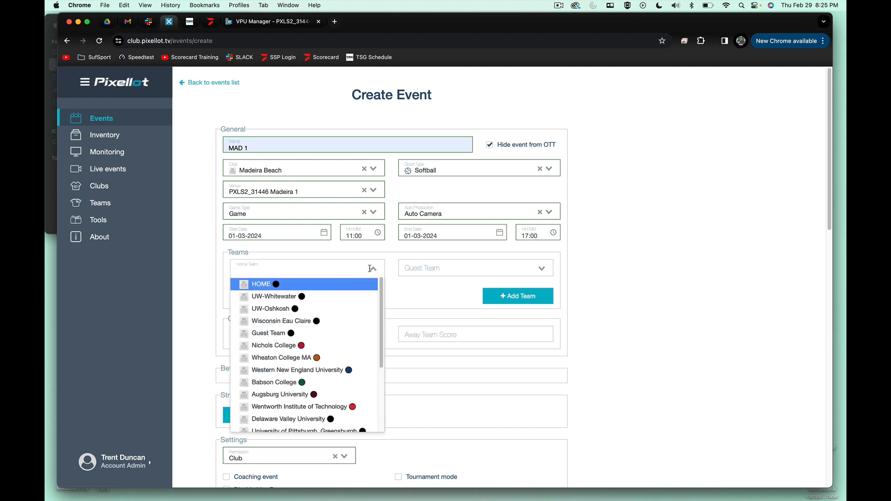
pyautogui.click(293, 285)
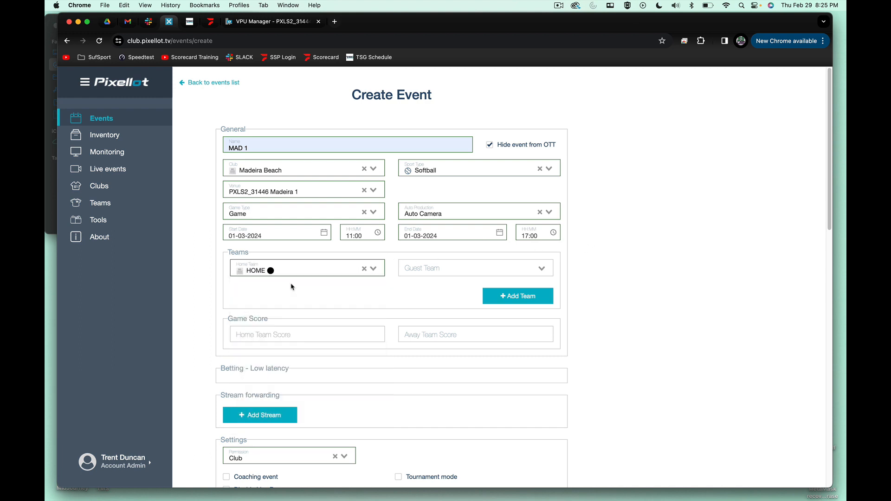
pyautogui.click(422, 270)
pyautogui.press('Down')
pyautogui.press('Down')
pyautogui.press('Down')
pyautogui.press('Down')
pyautogui.press('Return')
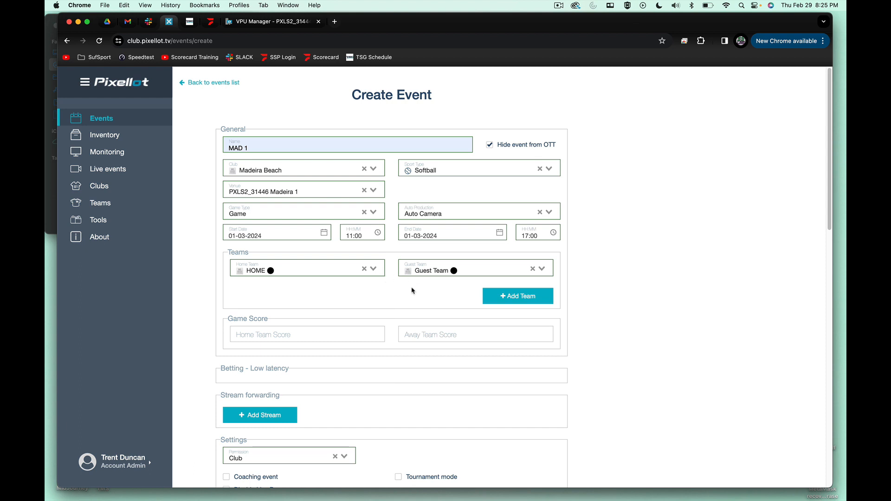
# - Add a stream forwarding entry named F1 with stream target RTMP and stream type rtmp
pyautogui.scroll(-3, 420, 294)
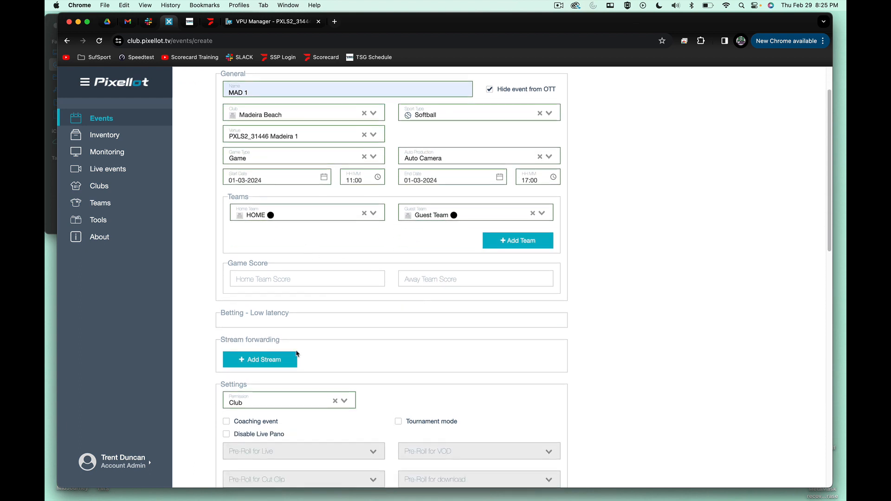
pyautogui.click(271, 360)
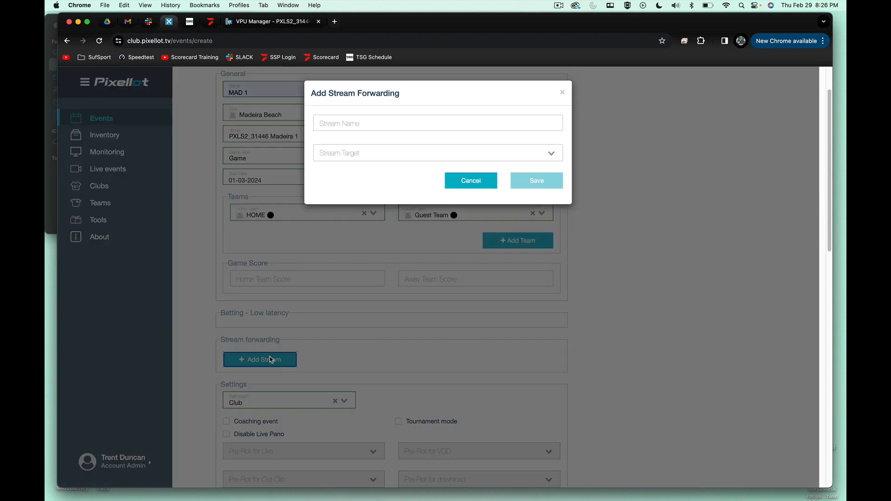
pyautogui.click(365, 124)
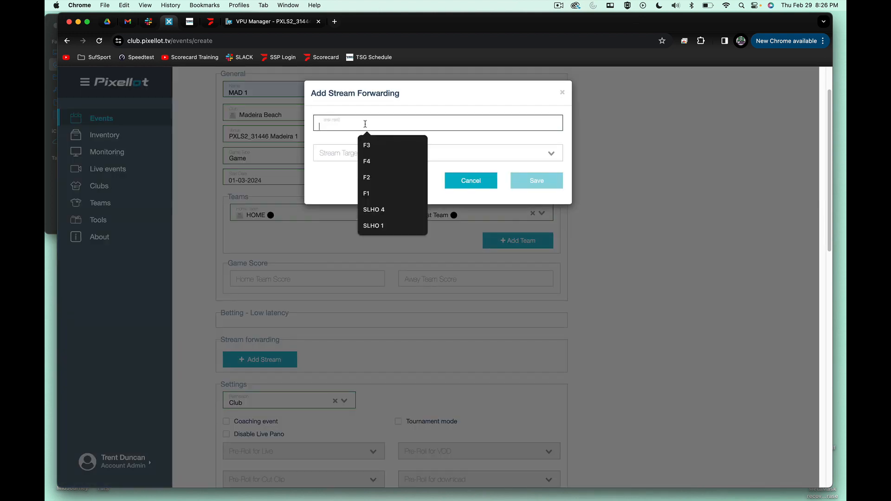
pyautogui.write('F1')
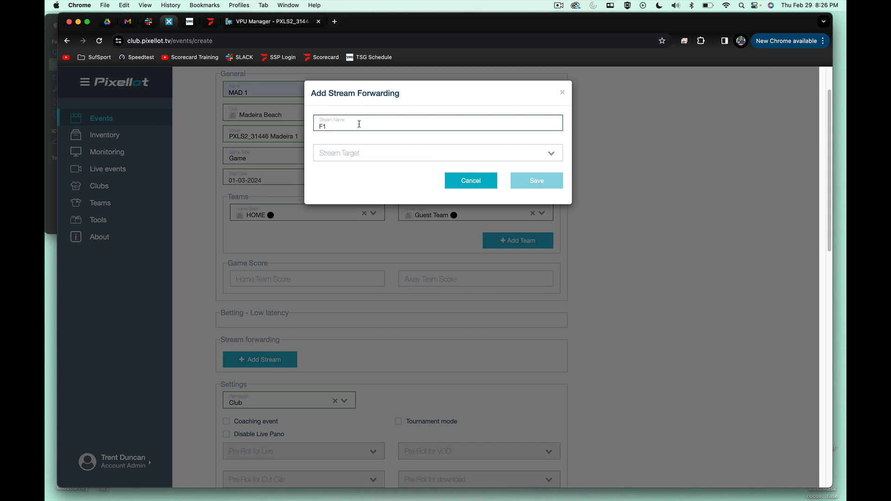
pyautogui.click(341, 154)
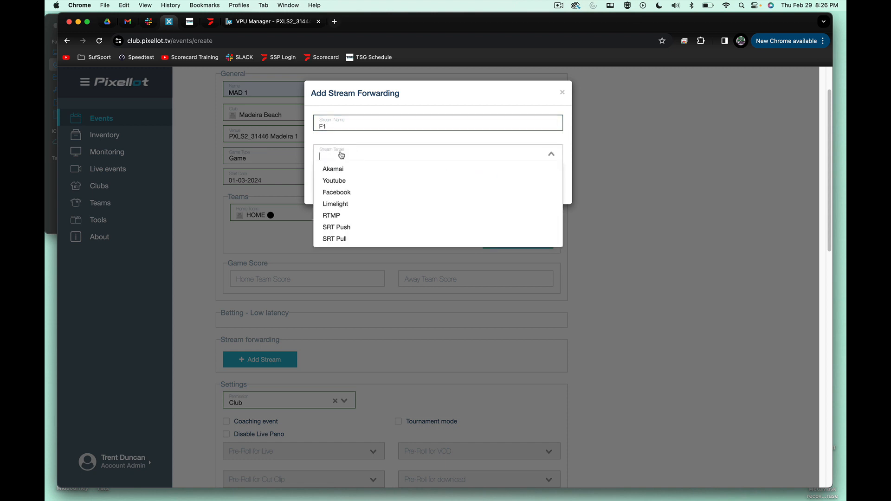
pyautogui.click(350, 216)
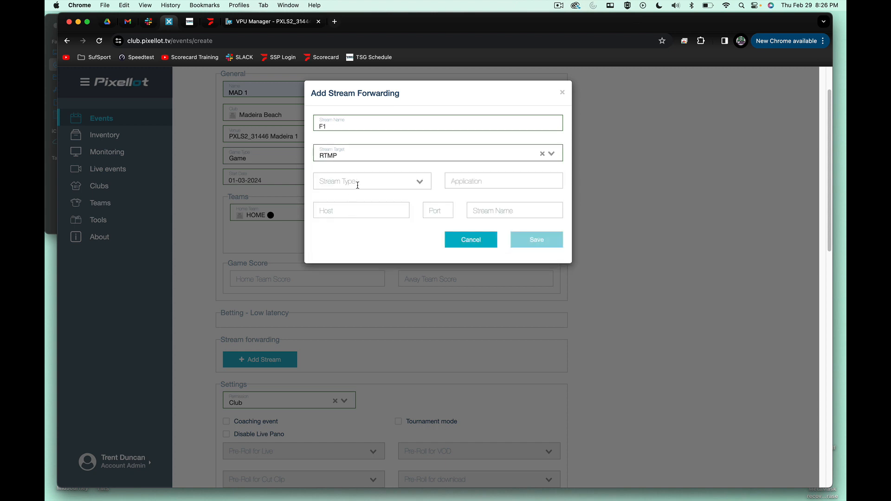
pyautogui.click(400, 181)
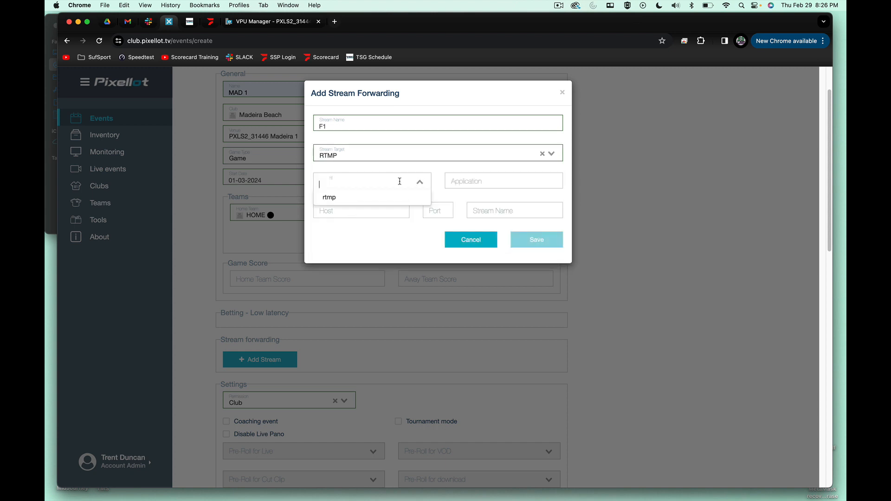
pyautogui.click(330, 199)
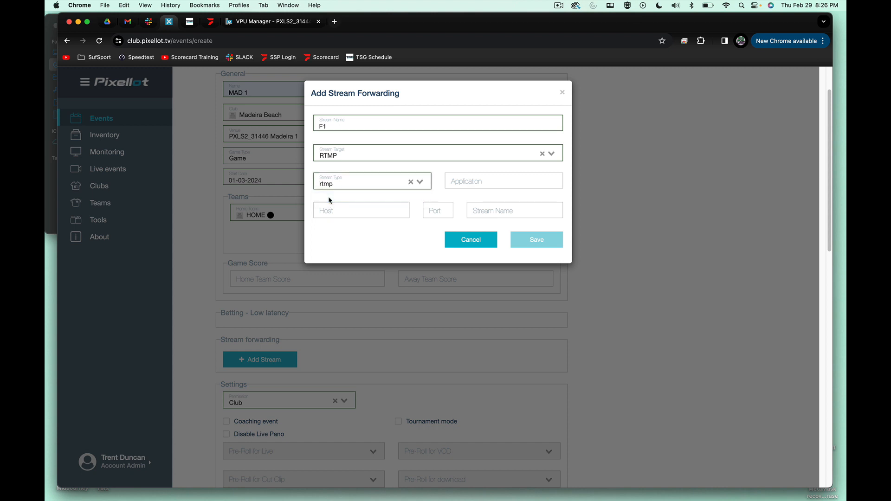
# - Set the F1 stream's application to flocasts-in/live
pyautogui.click(460, 184)
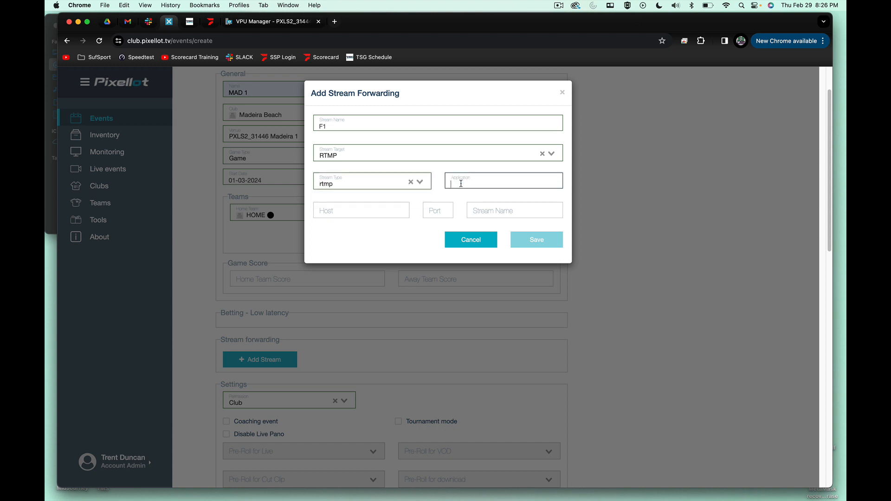
pyautogui.click(461, 183)
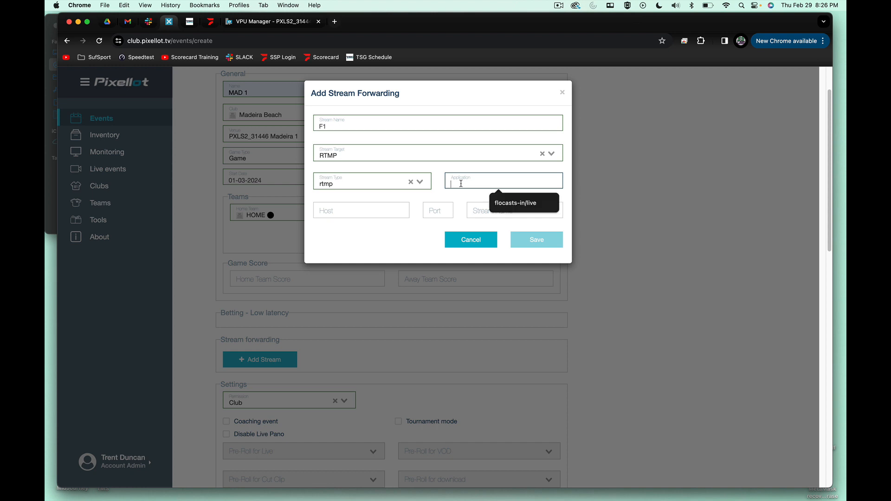
pyautogui.click(513, 204)
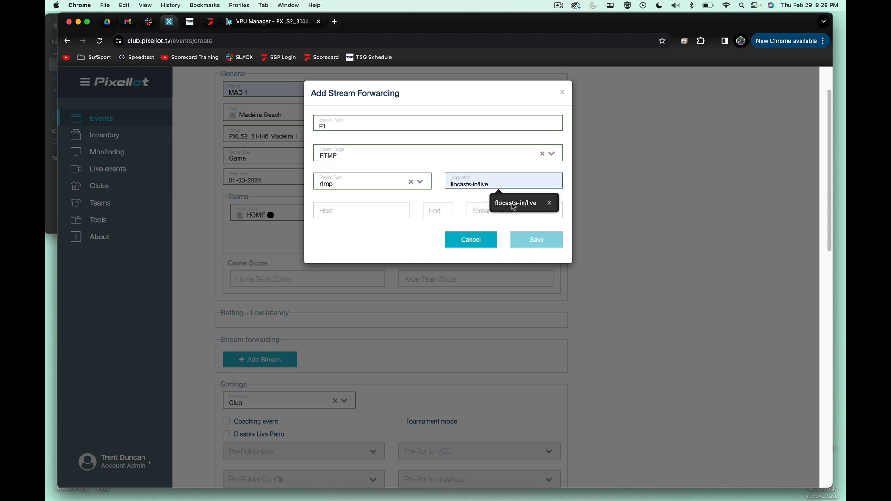
pyautogui.click(513, 205)
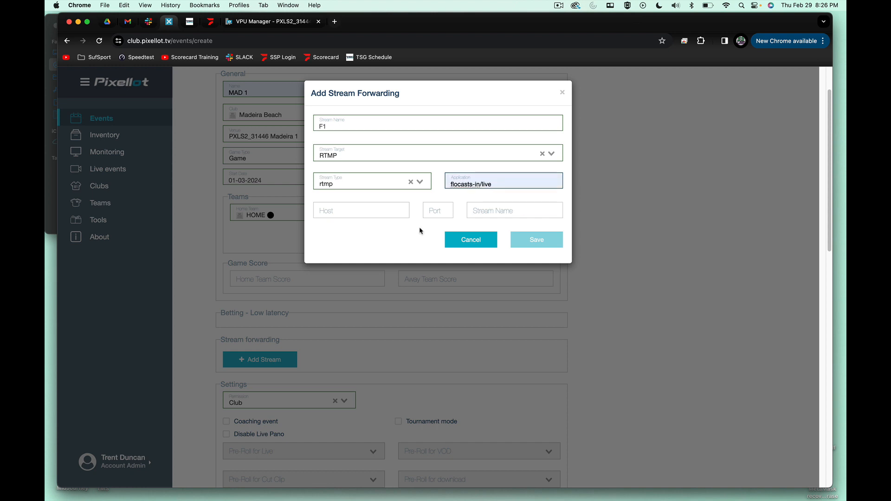
# - Set the F1 stream's host to madeira1-pri.origins.flosports.net and its port to 1935
pyautogui.click(336, 212)
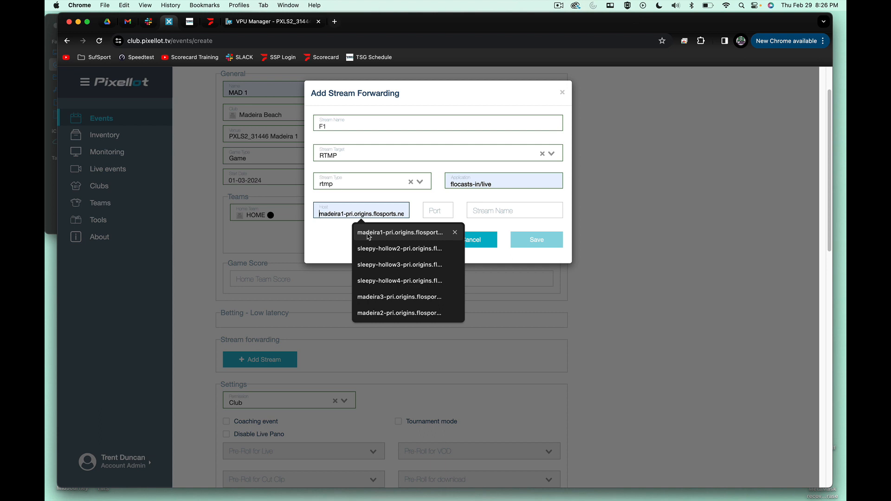
pyautogui.write('m')
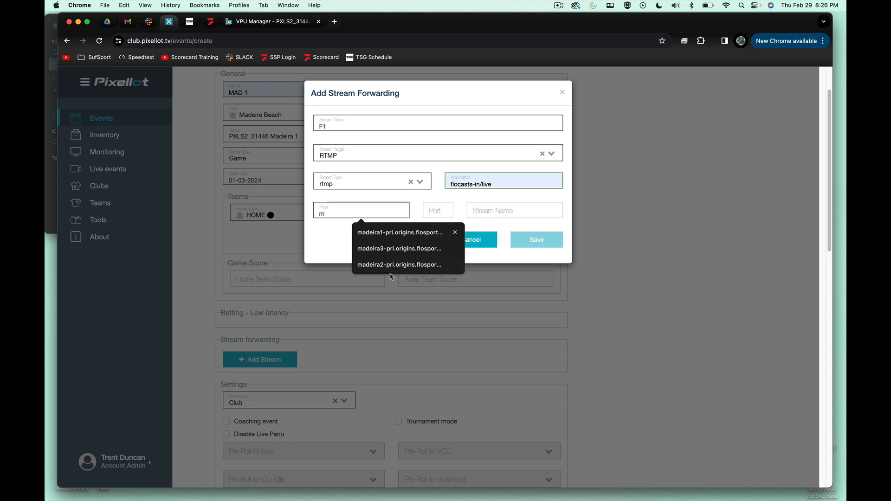
pyautogui.click(368, 230)
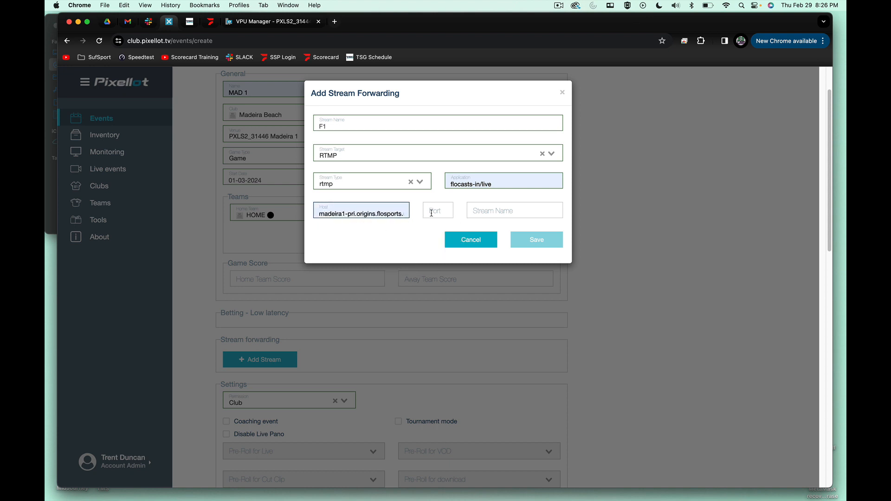
pyautogui.click(431, 213)
pyautogui.click(442, 235)
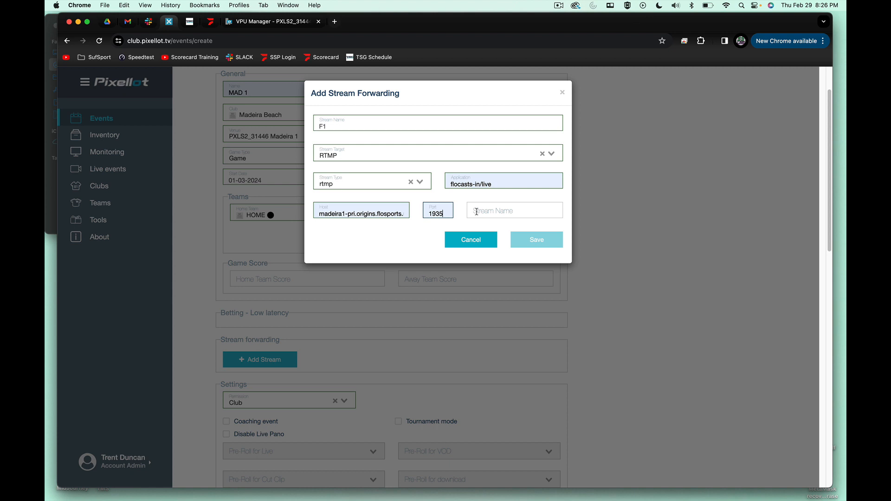
# - Set the RTMP stream name to madeira1, check it against the host's prefix, and save the stream forwarding entry
pyautogui.click(476, 212)
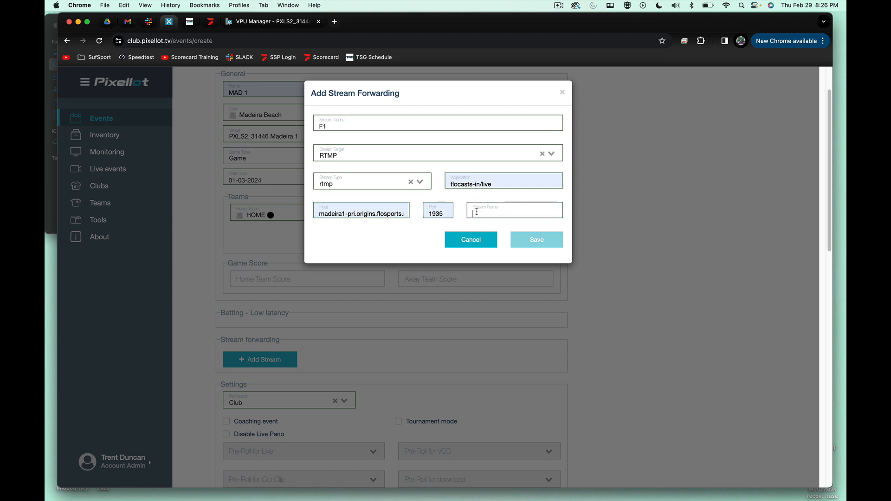
pyautogui.write('madeira1')
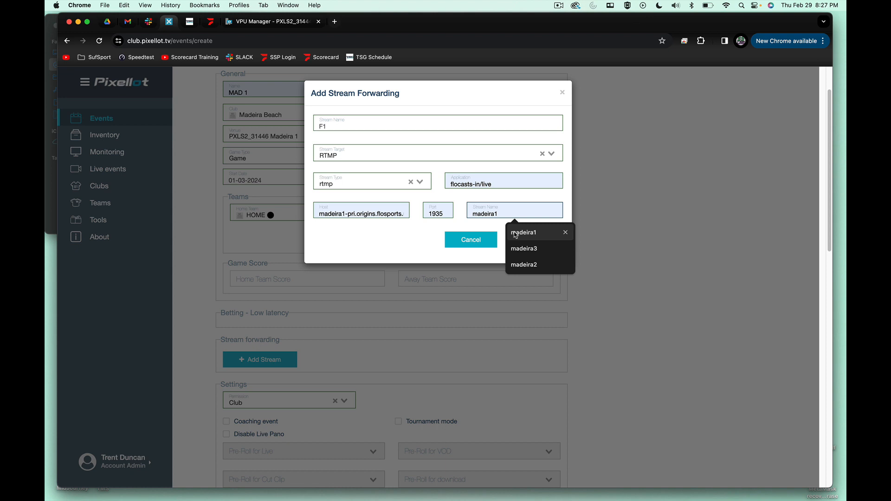
pyautogui.click(515, 233)
pyautogui.moveTo(345, 212); pyautogui.dragTo(327, 212)
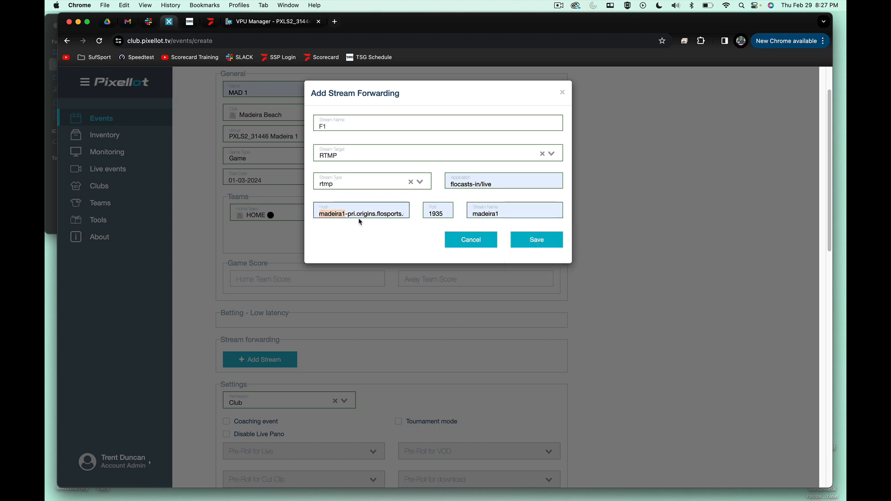
pyautogui.click(510, 212)
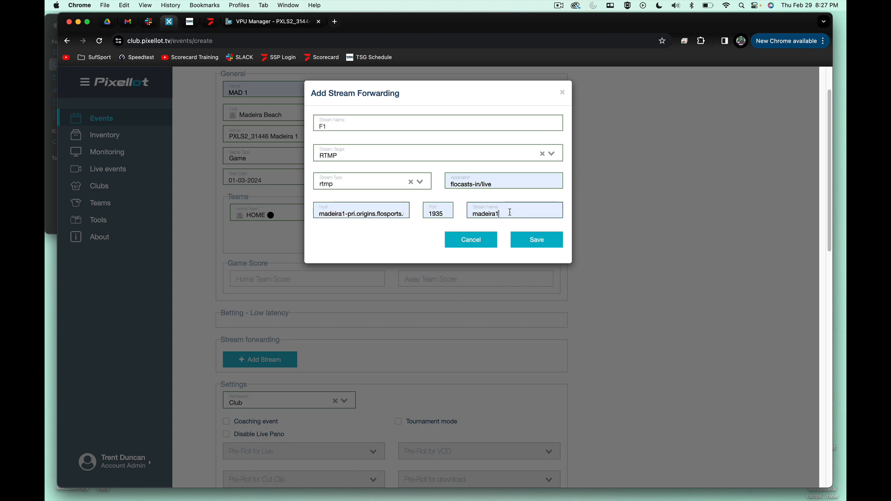
pyautogui.click(540, 241)
# - Save the completed MAD 1 event and start another new event from it
pyautogui.scroll(-10, 590, 321)
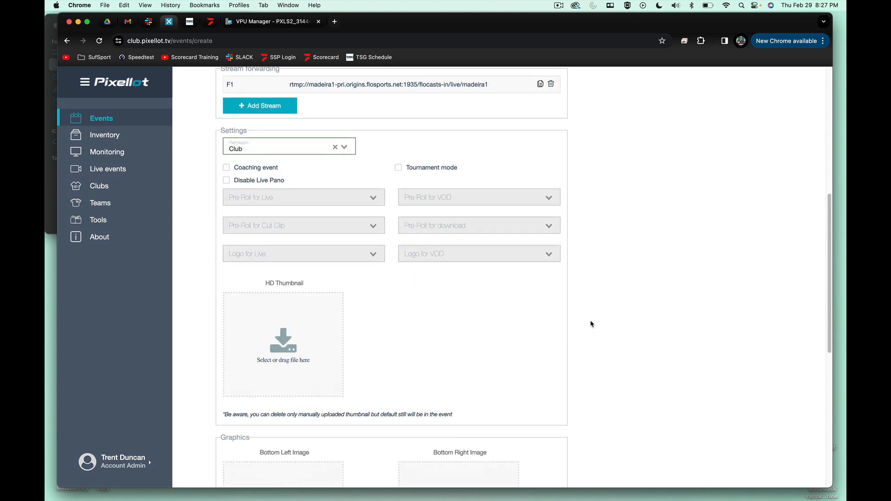
pyautogui.scroll(-5, 591, 324)
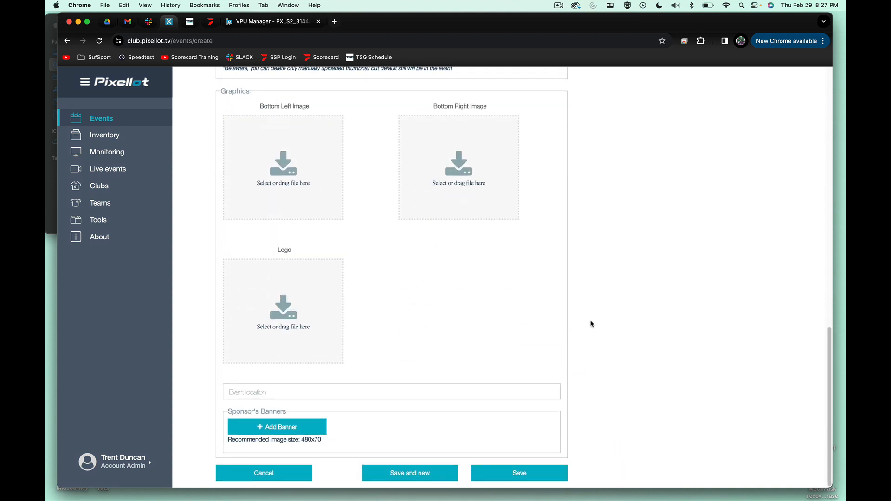
pyautogui.click(413, 477)
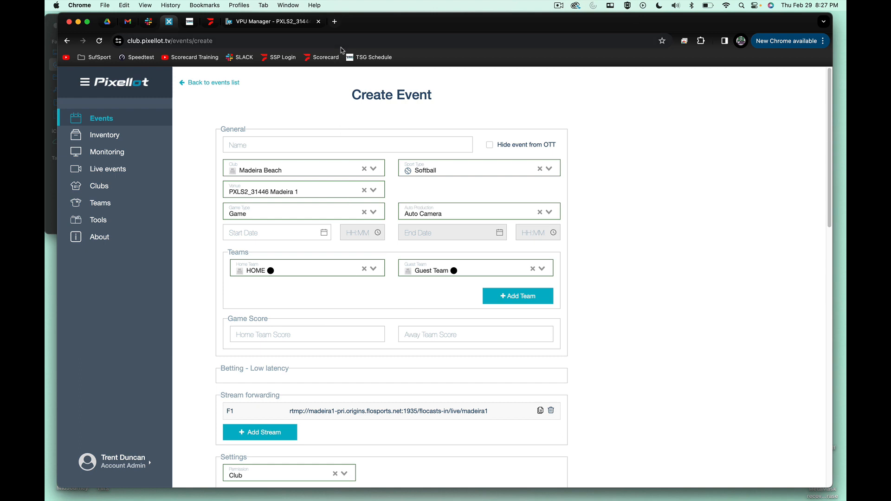
# - Name the new event MAD 1 and set its start date to 01-03-2024
pyautogui.click(299, 147)
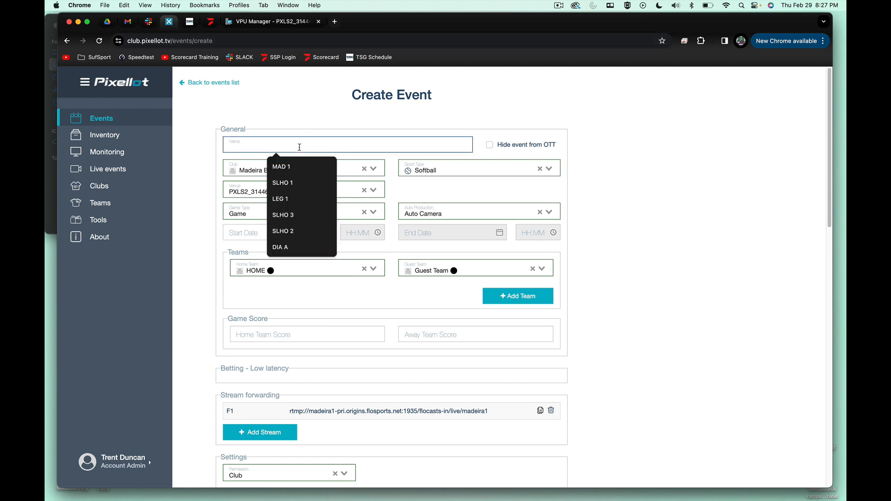
pyautogui.write('Ma')
pyautogui.click(295, 166)
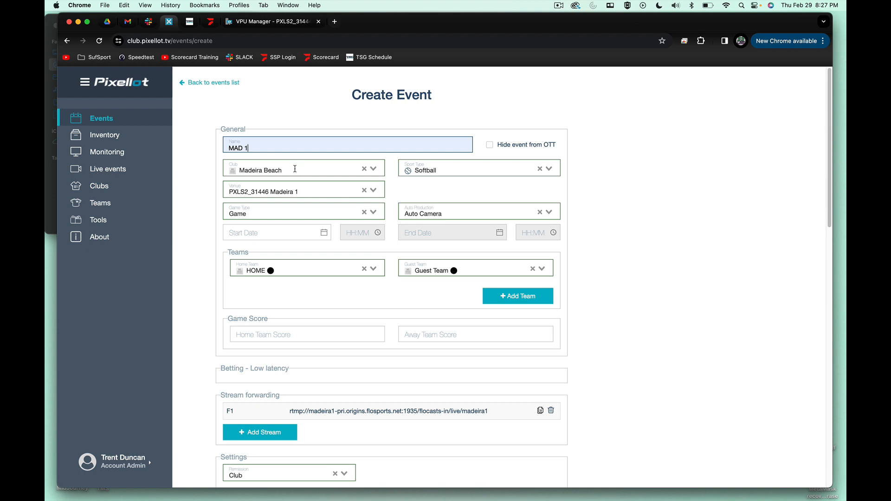
pyautogui.click(324, 233)
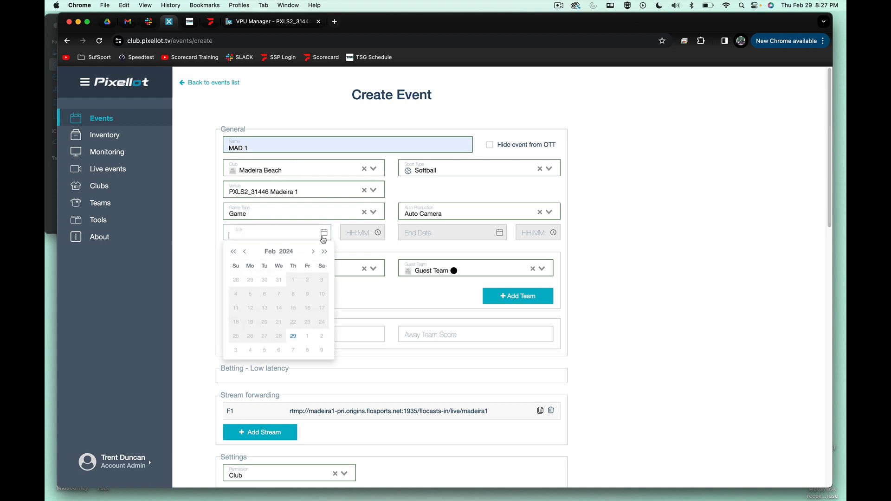
pyautogui.click(306, 342)
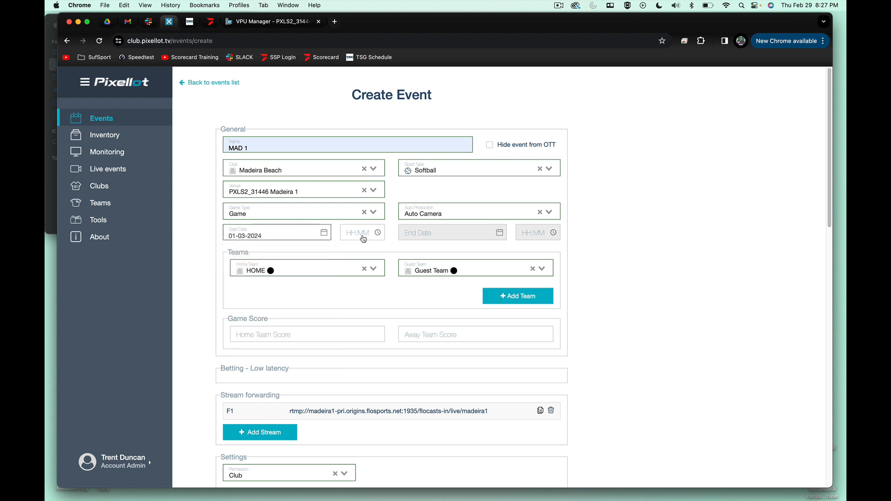
# - Set the second MAD 1 event's start time to 16:55
pyautogui.click(363, 238)
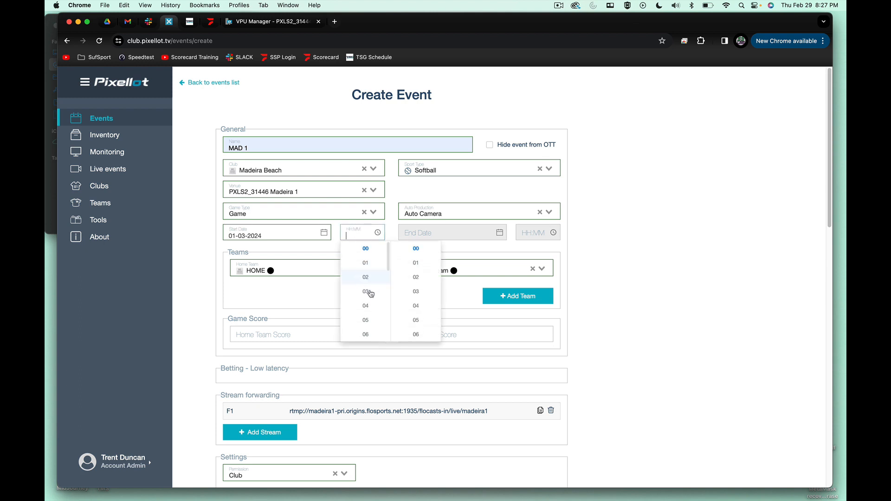
pyautogui.scroll(-3, 366, 293)
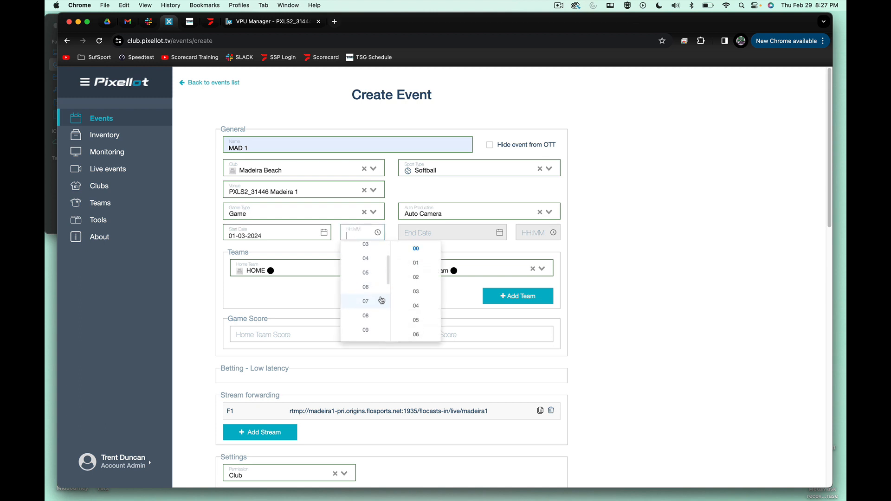
pyautogui.scroll(-7, 377, 302)
pyautogui.scroll(-2, 377, 302)
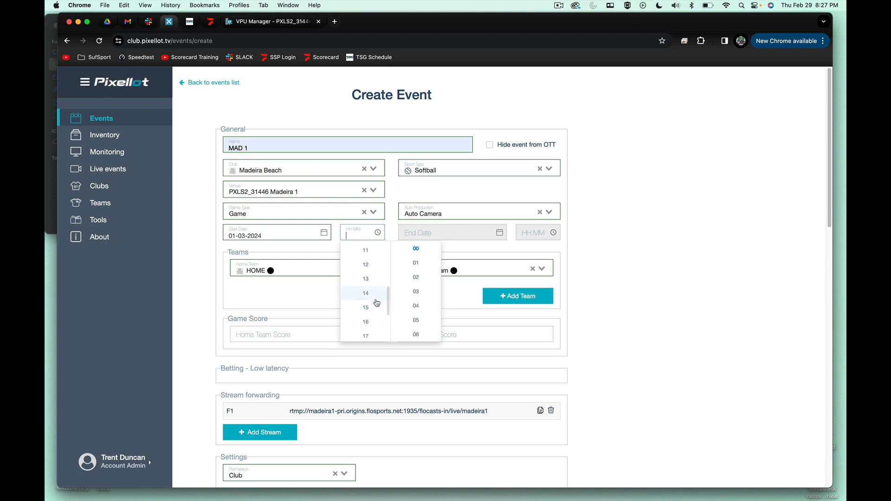
pyautogui.click(376, 303)
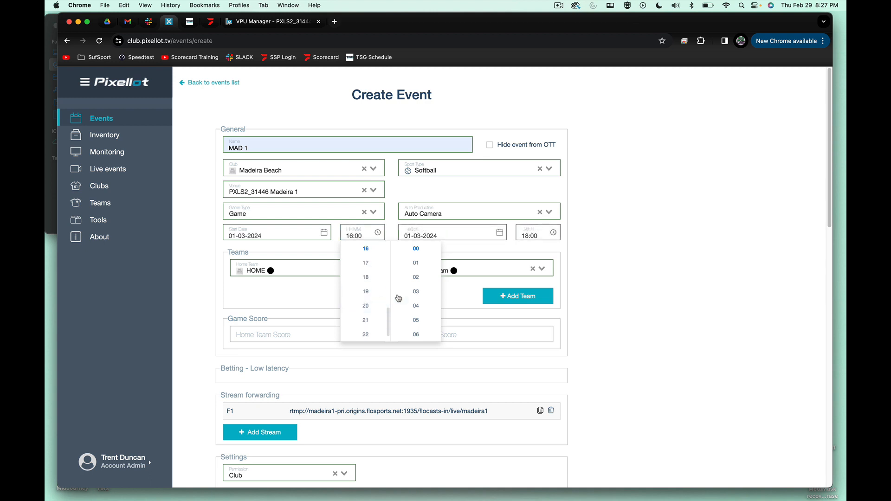
pyautogui.scroll(-15, 408, 294)
pyautogui.scroll(-3, 410, 293)
pyautogui.click(415, 278)
# - Set the event's end time to 19:55
pyautogui.click(522, 236)
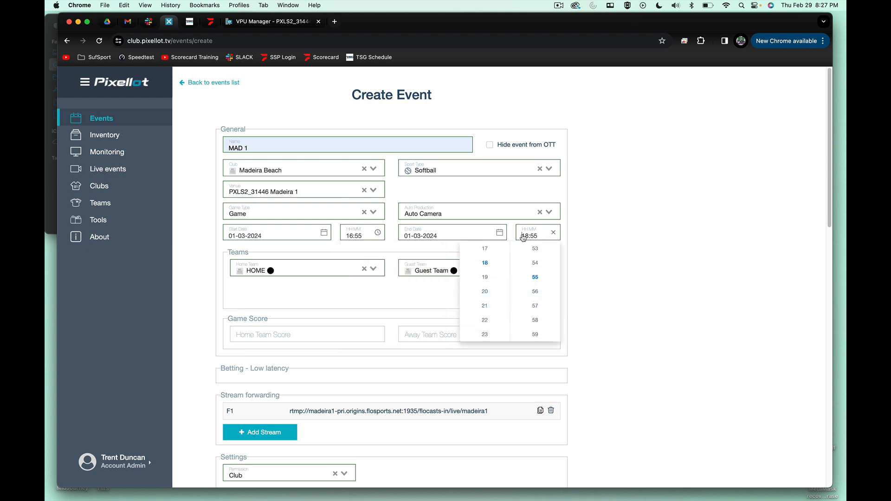
pyautogui.click(487, 278)
pyautogui.click(629, 255)
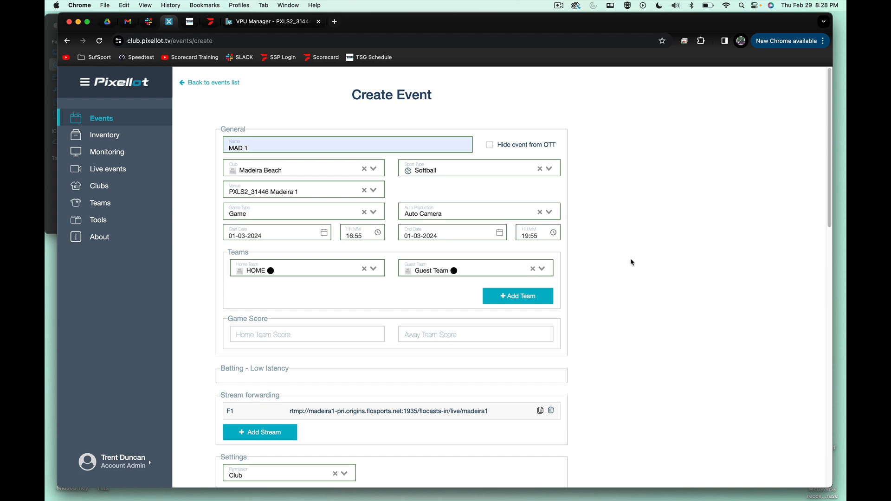
# - Save the 16:55 MAD 1 event and start another new event from it
pyautogui.scroll(-3, 622, 288)
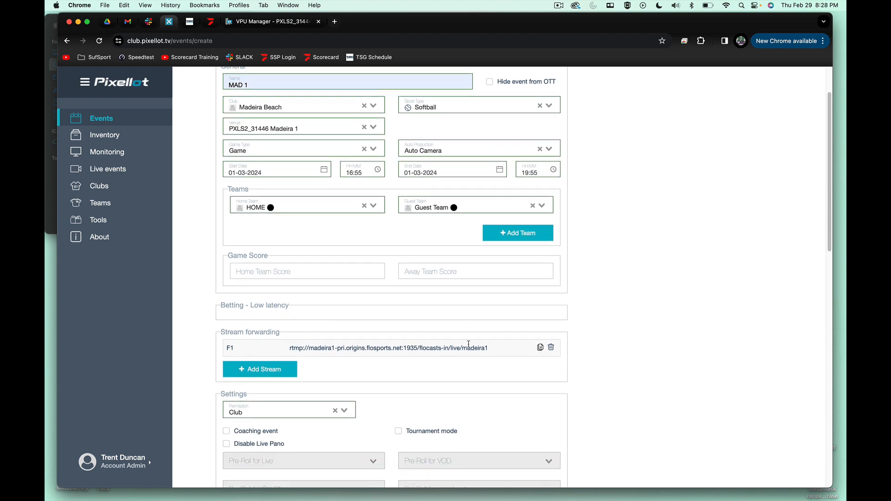
pyautogui.scroll(-15, 420, 346)
pyautogui.click(414, 474)
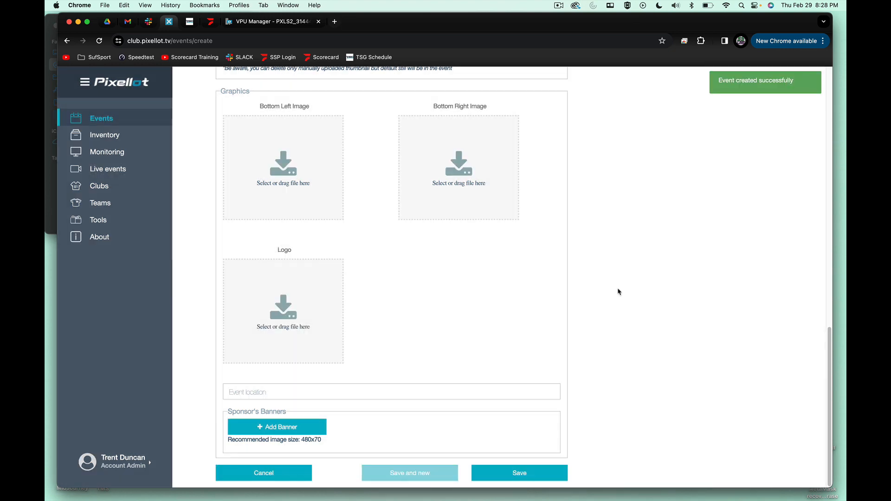
# - Name the new event MAD 2 and change its venue to PXLS2_31439 Madeira Field 2
pyautogui.click(354, 146)
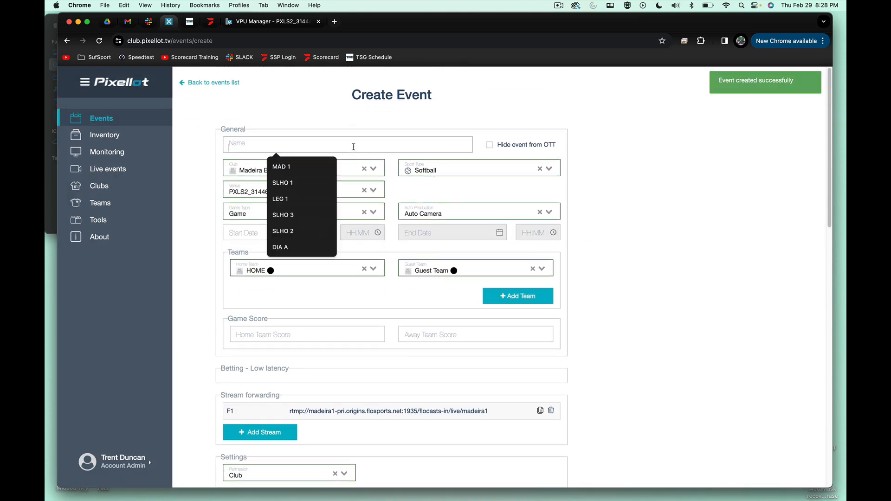
pyautogui.write('Mad')
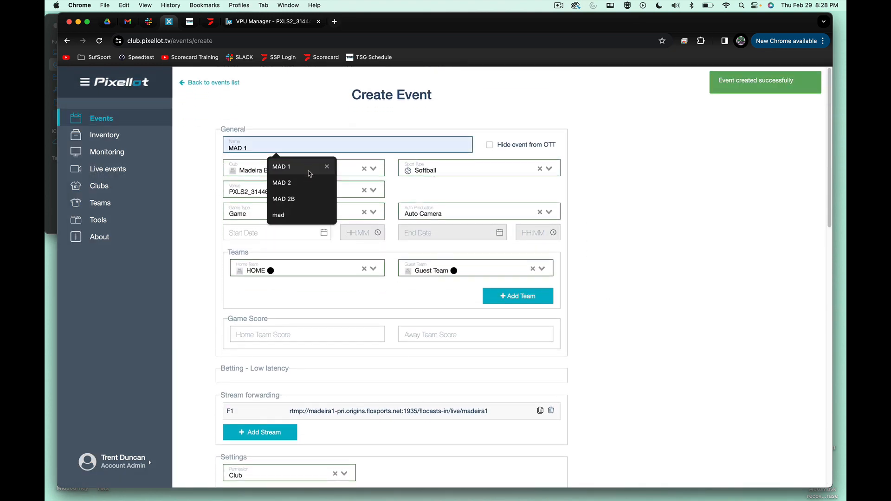
pyautogui.click(301, 181)
pyautogui.click(302, 190)
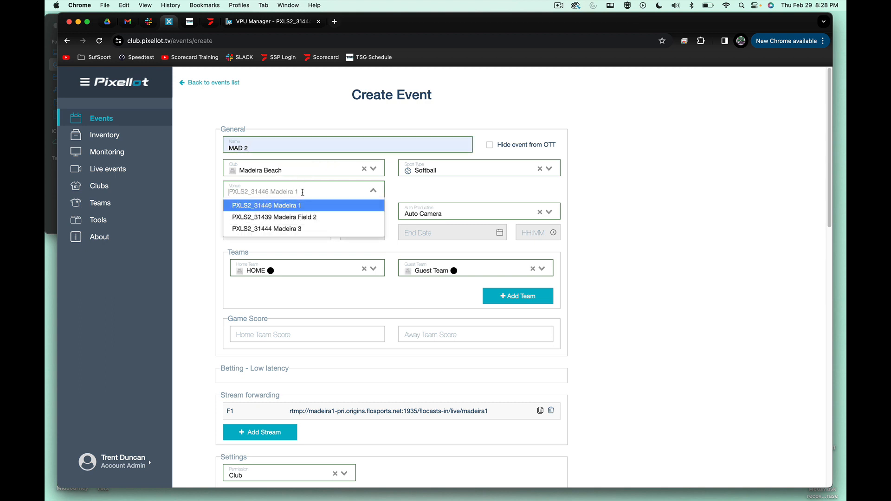
pyautogui.click(298, 215)
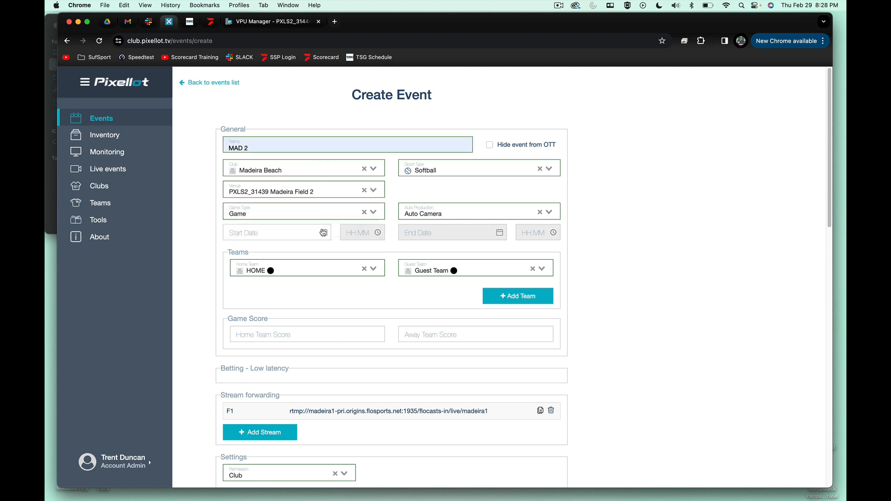
# - Check the Mar 1 game times for Madeira Beach Field 2 on the Spring Games schedule and return to the event form
pyautogui.click(190, 22)
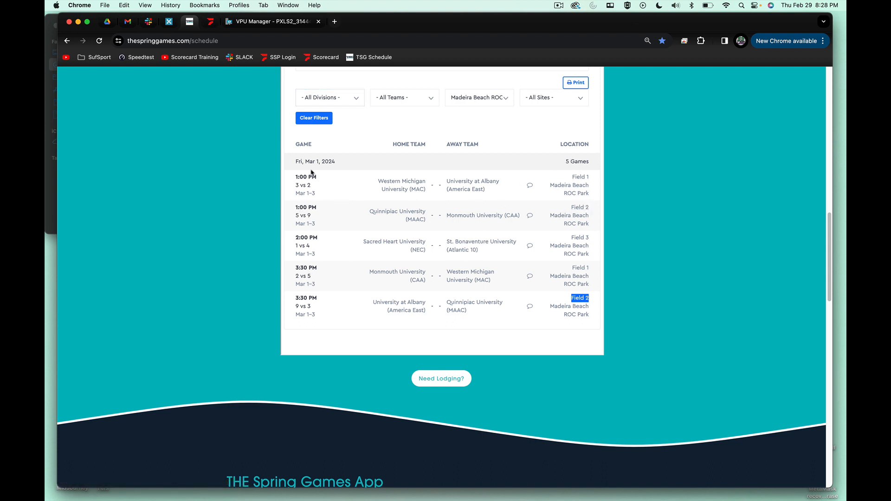
pyautogui.click(273, 21)
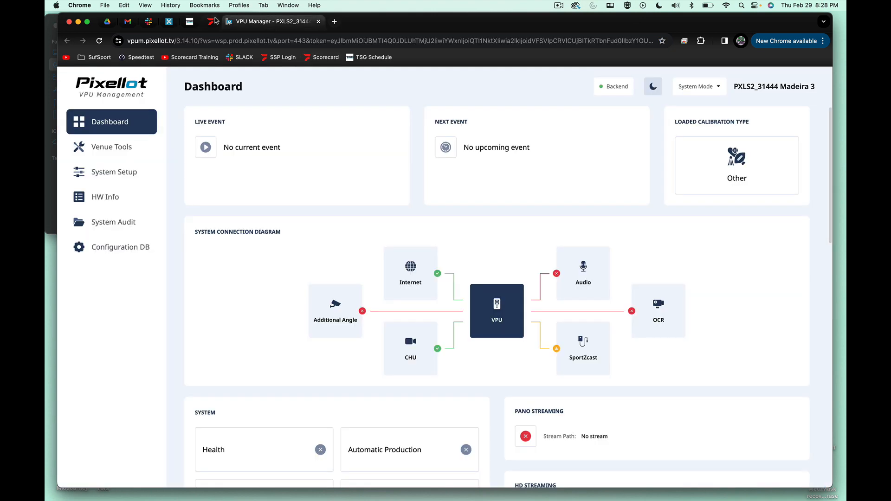
pyautogui.click(189, 23)
pyautogui.click(168, 21)
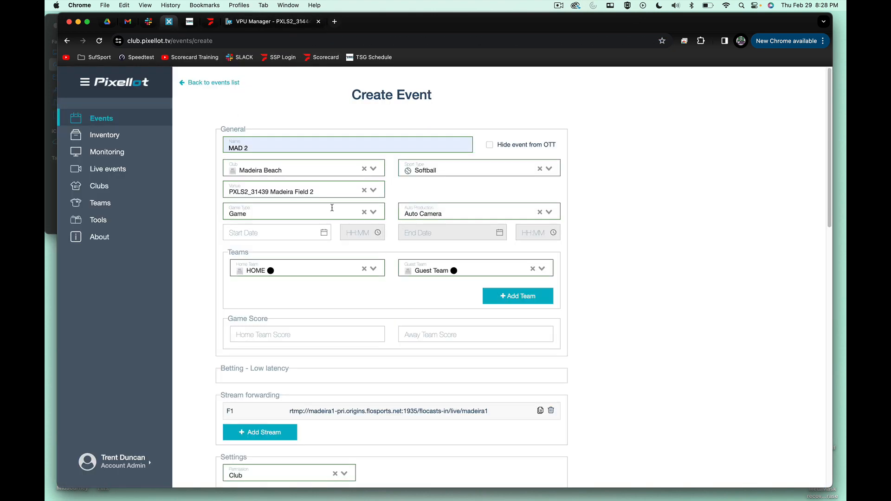
# - Set the MAD 2 event's start date to 01-03-2024 and its start time to 11:00
pyautogui.click(318, 230)
pyautogui.click(310, 337)
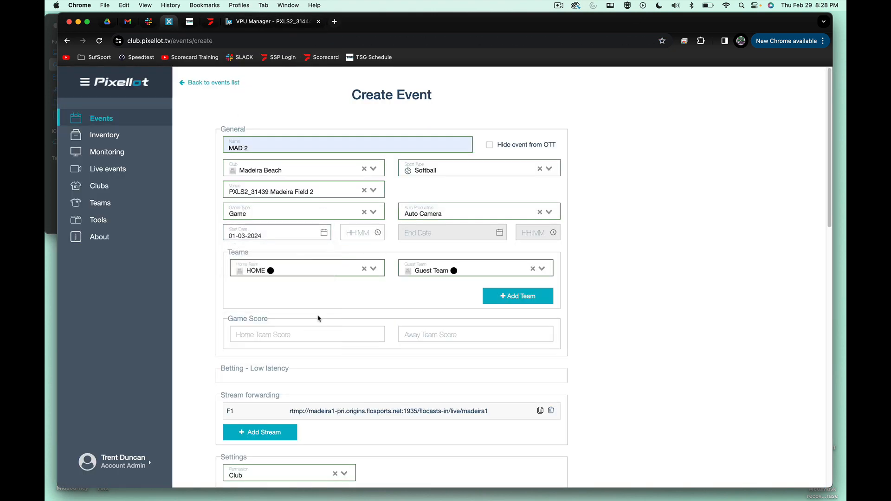
pyautogui.click(360, 233)
pyautogui.scroll(-3, 366, 278)
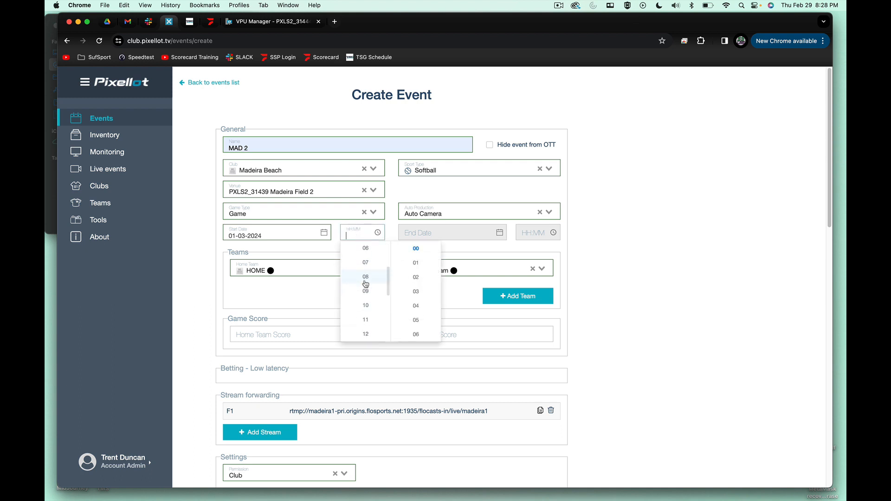
pyautogui.scroll(-1, 366, 284)
pyautogui.click(366, 291)
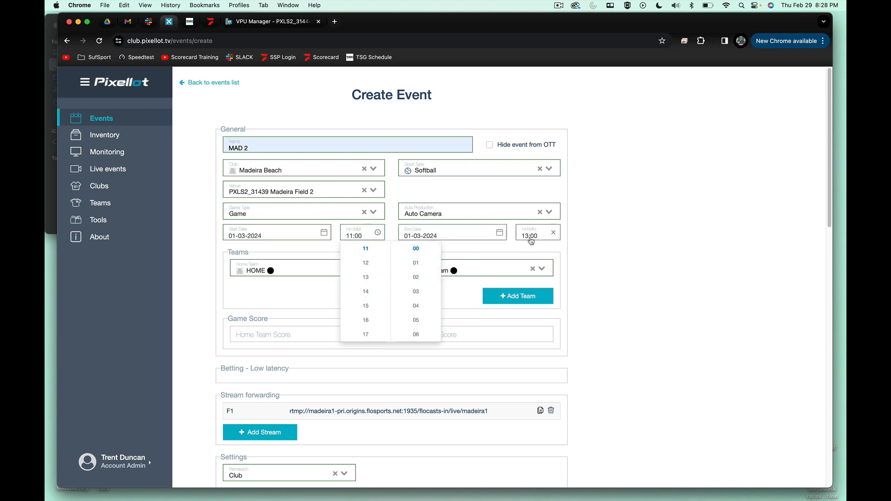
# - Set the MAD 2 event's end time to 15:00
pyautogui.click(531, 236)
pyautogui.click(489, 279)
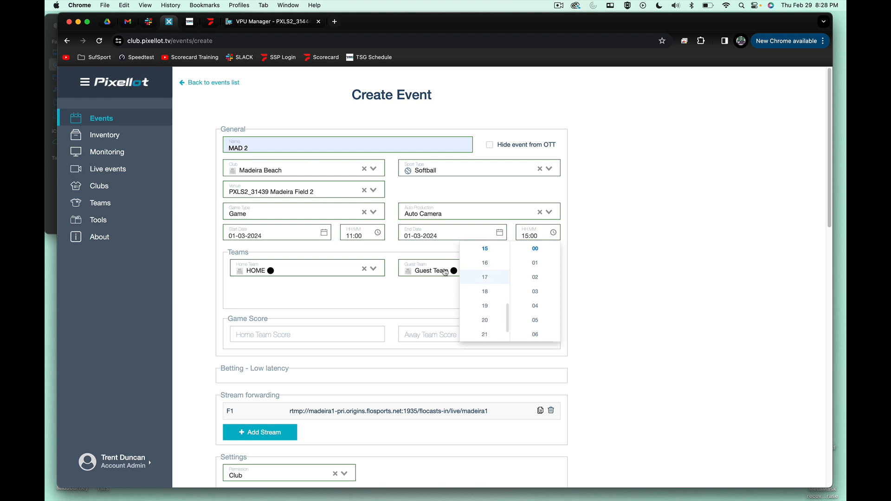
pyautogui.click(342, 293)
# - Remove the F1 stream target carried over from the previous event
pyautogui.scroll(-5, 551, 308)
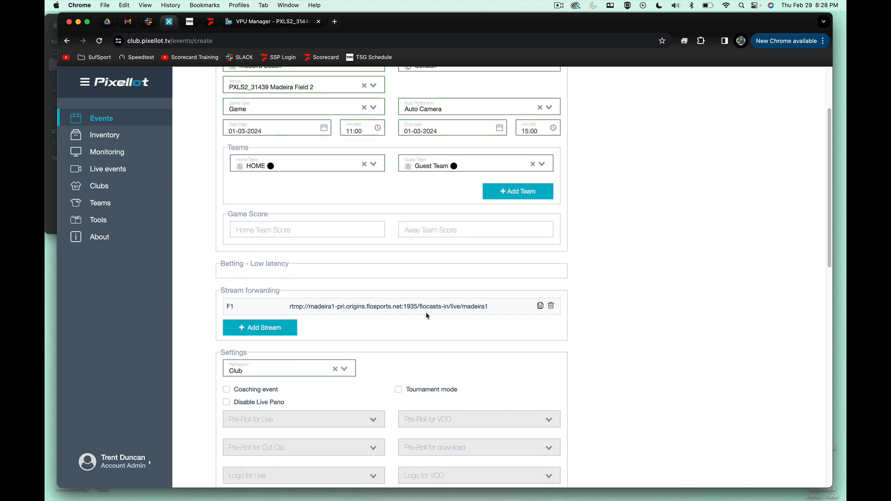
pyautogui.click(551, 306)
pyautogui.click(552, 160)
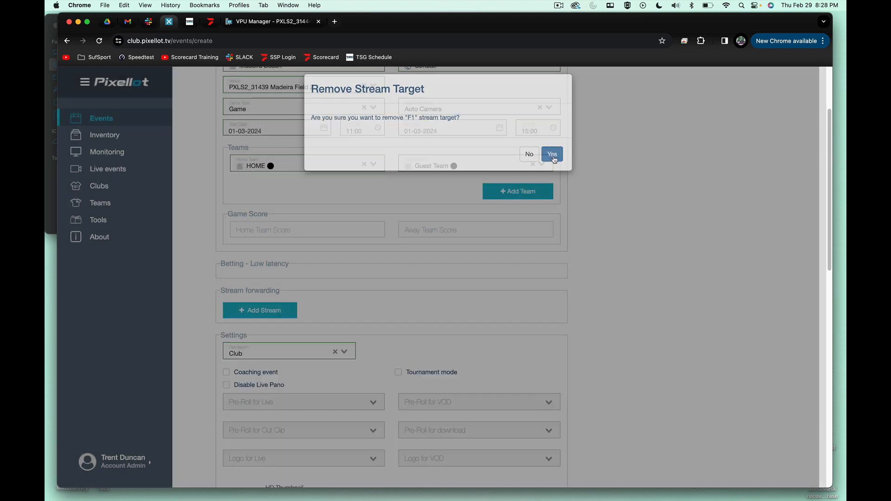
# - Add a new stream forwarding entry named F2 to the MAD 2 event
pyautogui.click(253, 317)
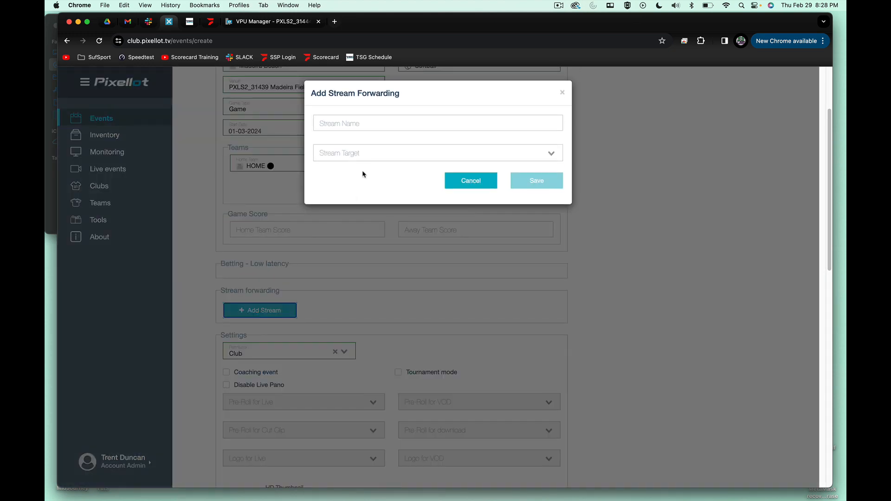
pyautogui.click(358, 125)
pyautogui.write('f')
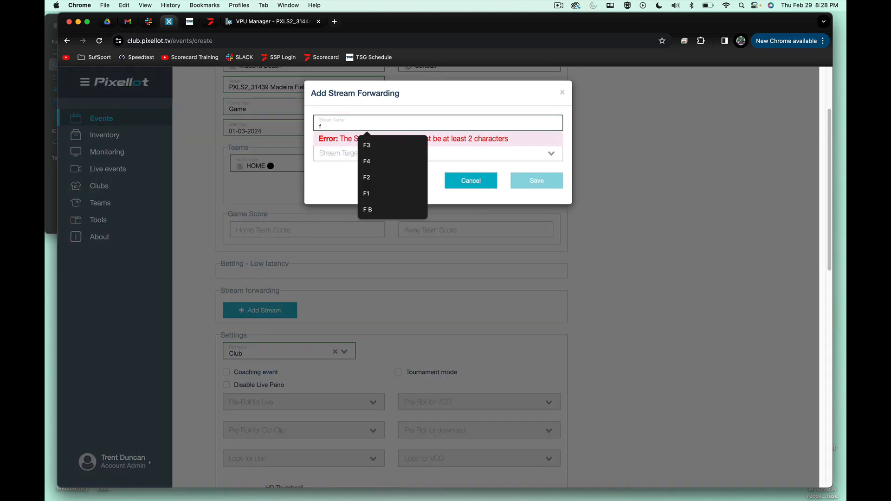
pyautogui.write('2')
pyautogui.click(364, 144)
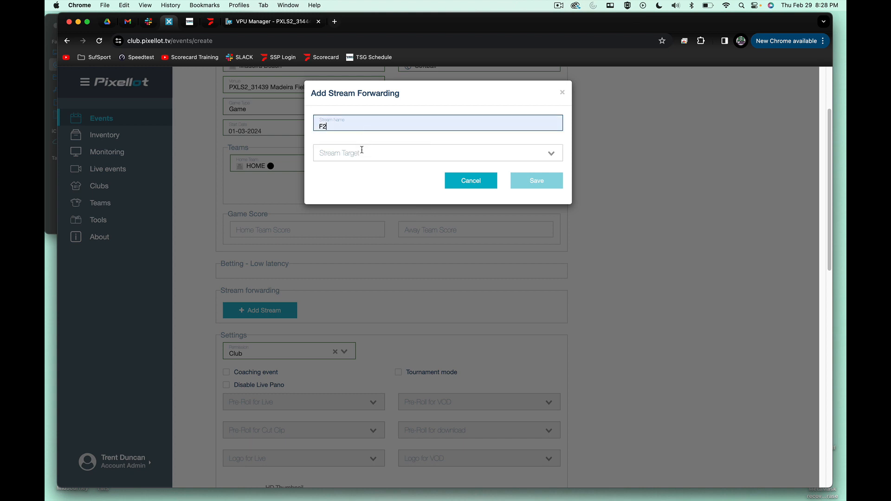
# - Set the F2 stream's target to RTMP, its type to rtmp and its application to flocasts-in/live
pyautogui.click(352, 160)
pyautogui.click(343, 215)
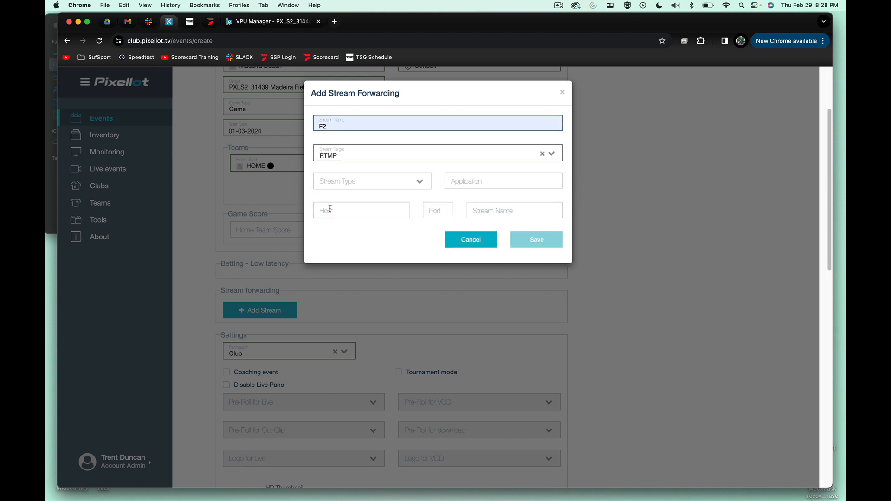
pyautogui.click(348, 183)
pyautogui.click(370, 195)
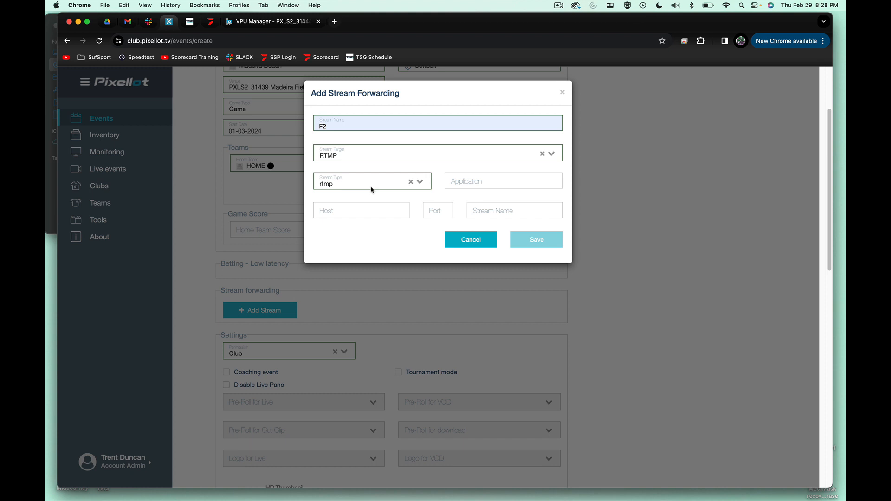
pyautogui.click(468, 189)
pyautogui.click(509, 203)
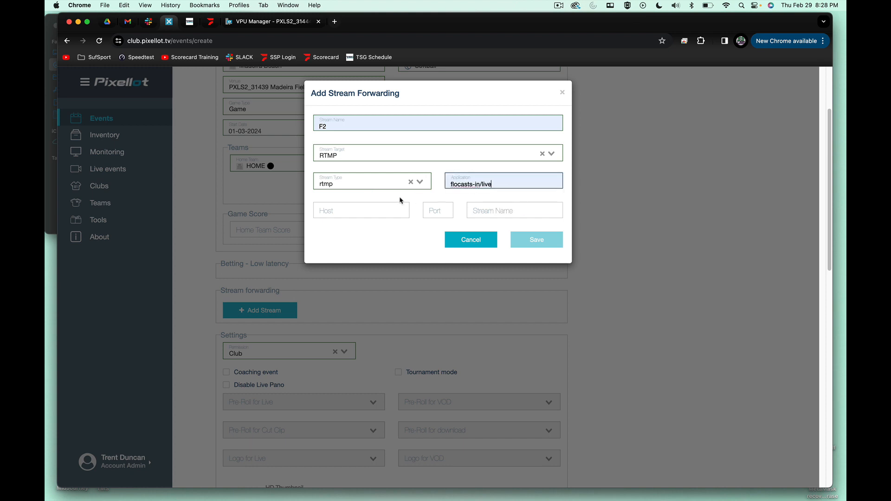
# - Set the F2 stream's host to madeira2-pri.origins.flosports.net and its port to 1935
pyautogui.click(375, 209)
pyautogui.write('m')
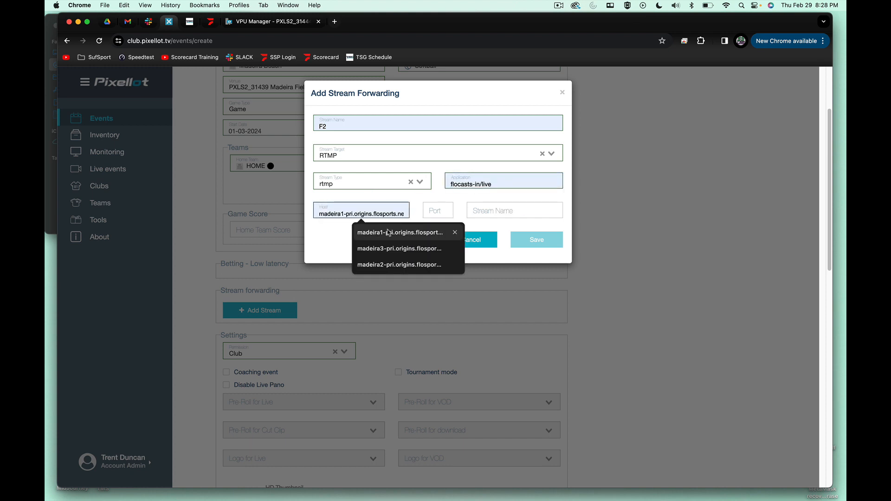
pyautogui.click(392, 264)
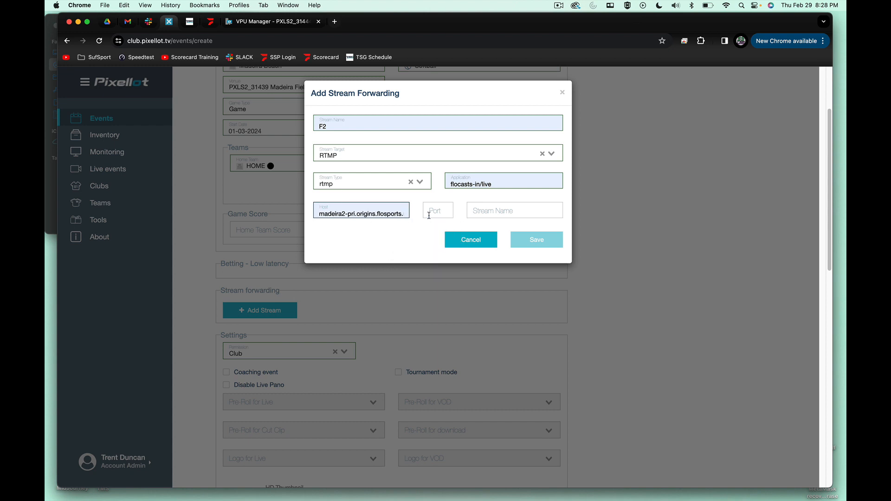
pyautogui.click(429, 214)
pyautogui.click(448, 234)
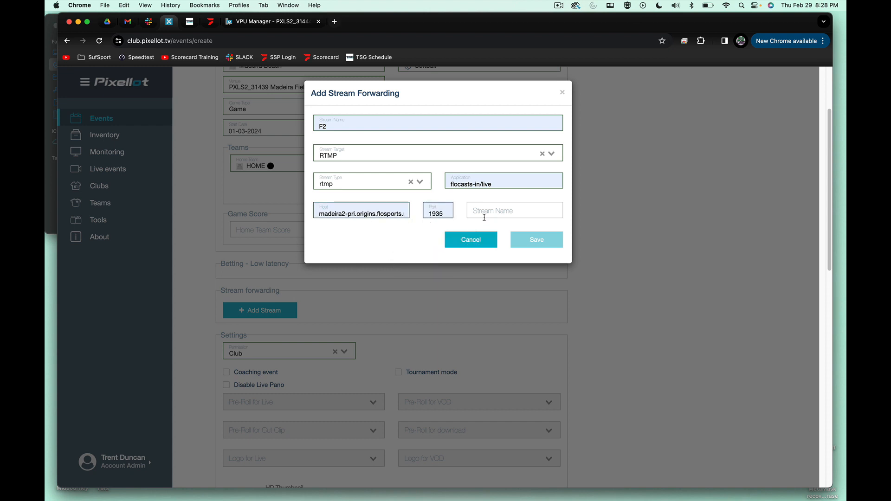
# - Set the F2 forwarding entry's RTMP stream name to madeira2 and save the entry to the event
pyautogui.click(484, 216)
pyautogui.write('madeira2')
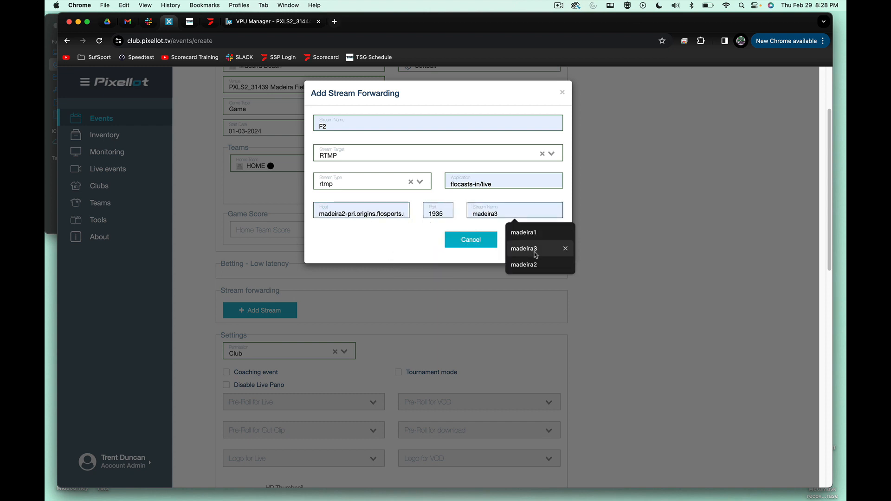
pyautogui.click(534, 263)
pyautogui.click(540, 241)
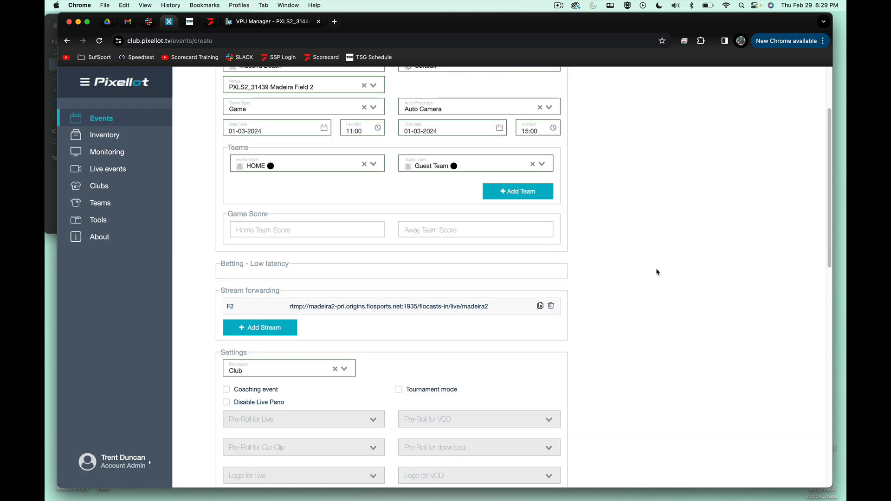
# - Review the MAD 2 event form, then save the event and open a fresh form for another one
pyautogui.scroll(2, 656, 271)
pyautogui.scroll(-10, 580, 324)
pyautogui.scroll(1, 424, 441)
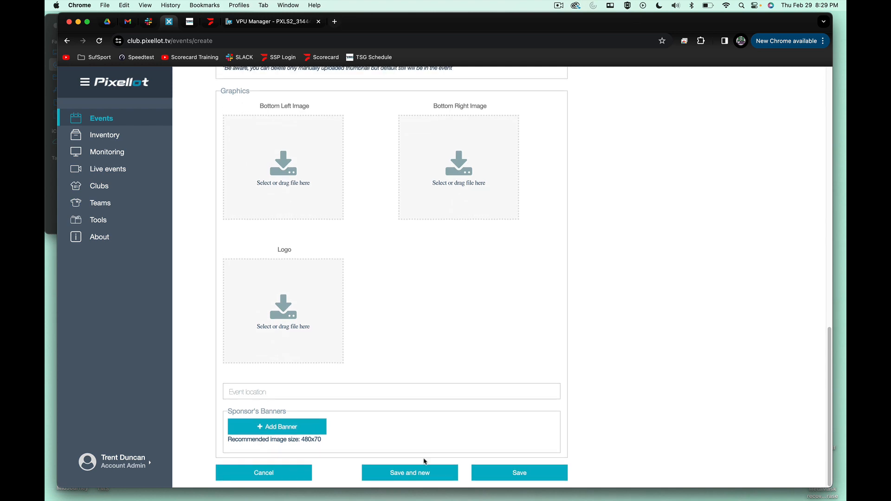
pyautogui.click(420, 475)
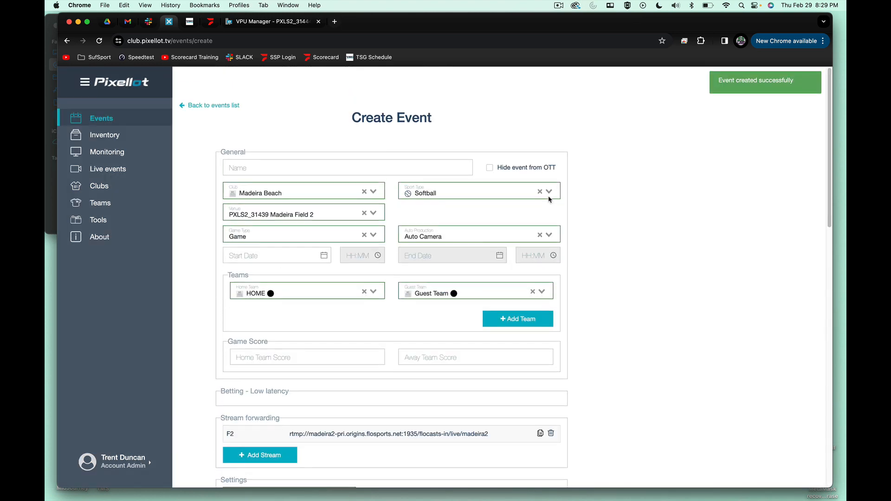
# - Cancel the new unnamed event and return to the list of live and upcoming events
pyautogui.scroll(-2, 571, 345)
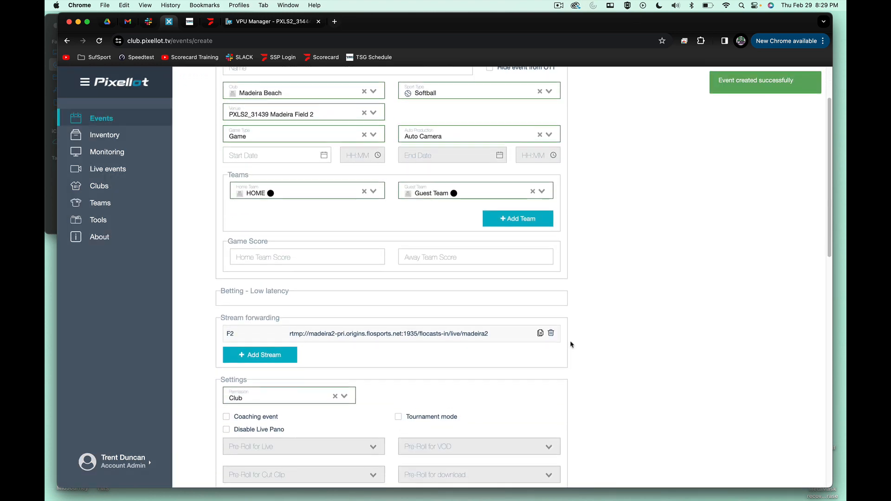
pyautogui.scroll(1, 414, 225)
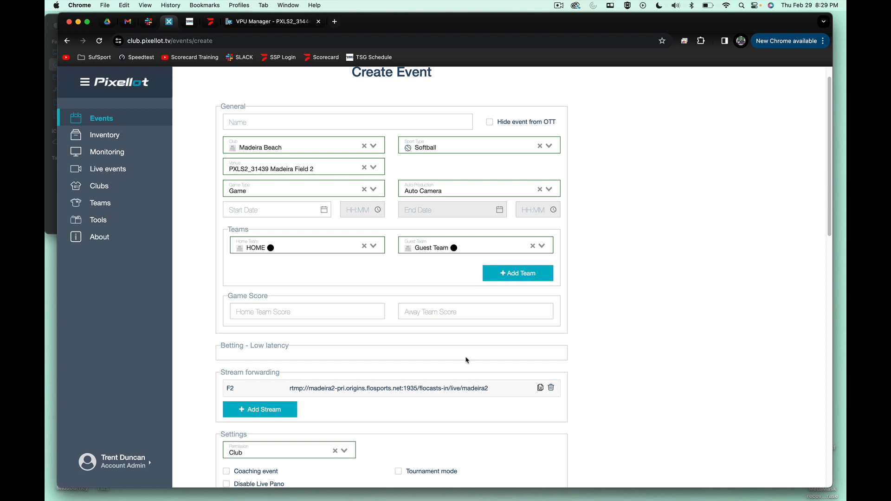
pyautogui.scroll(-10, 467, 360)
pyautogui.click(265, 470)
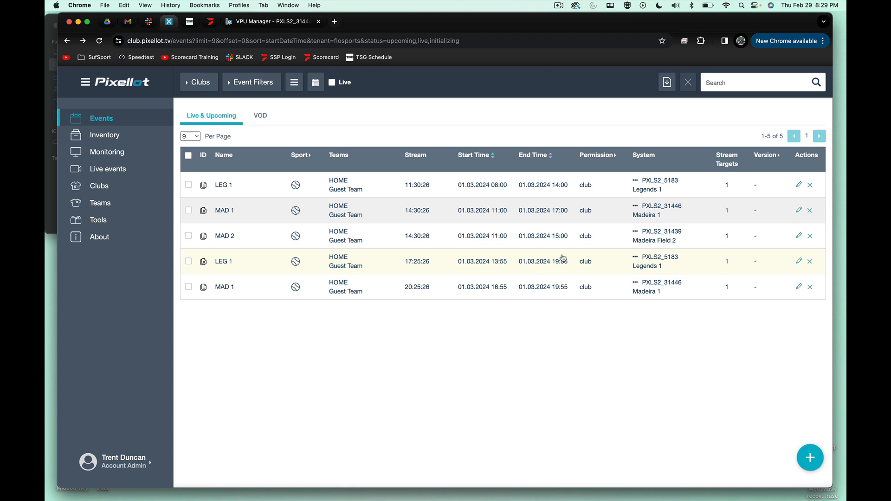
pyautogui.click(559, 6)
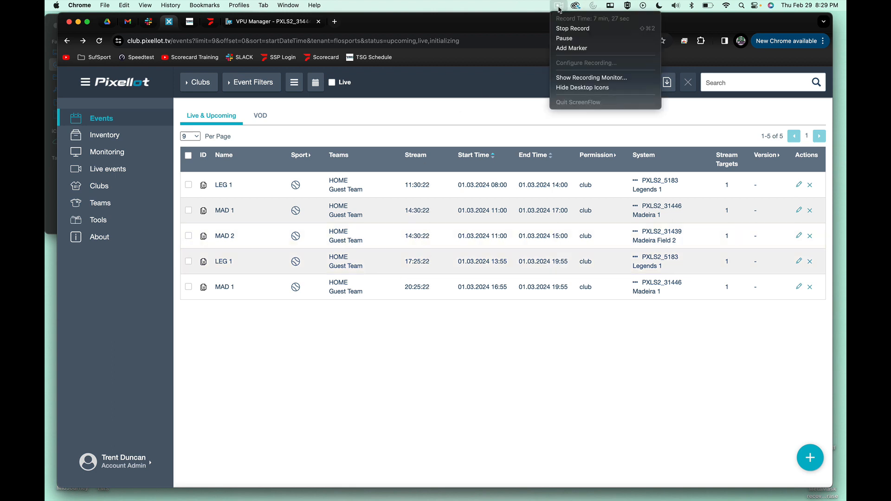